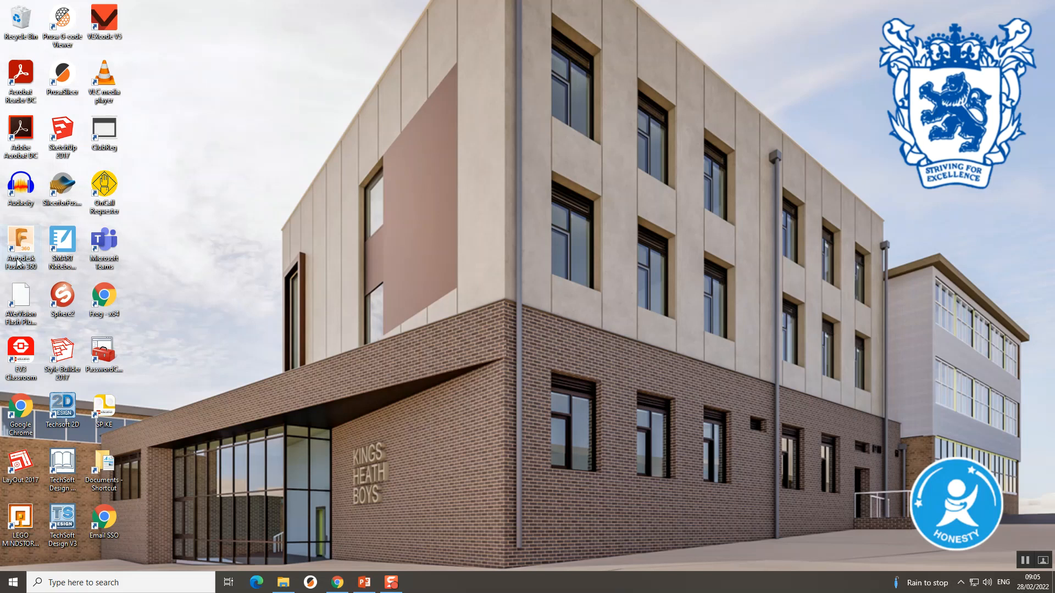
Step: Launch Autodesk Fusion 360 and start a new sketch on the horizontal ground plane
double_click(28, 243)
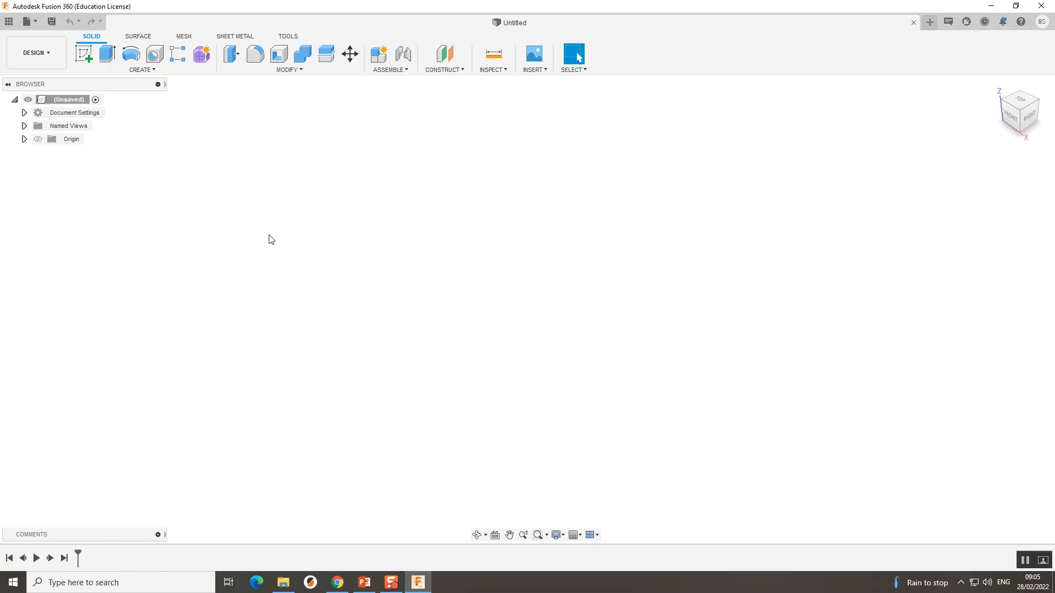
click(89, 57)
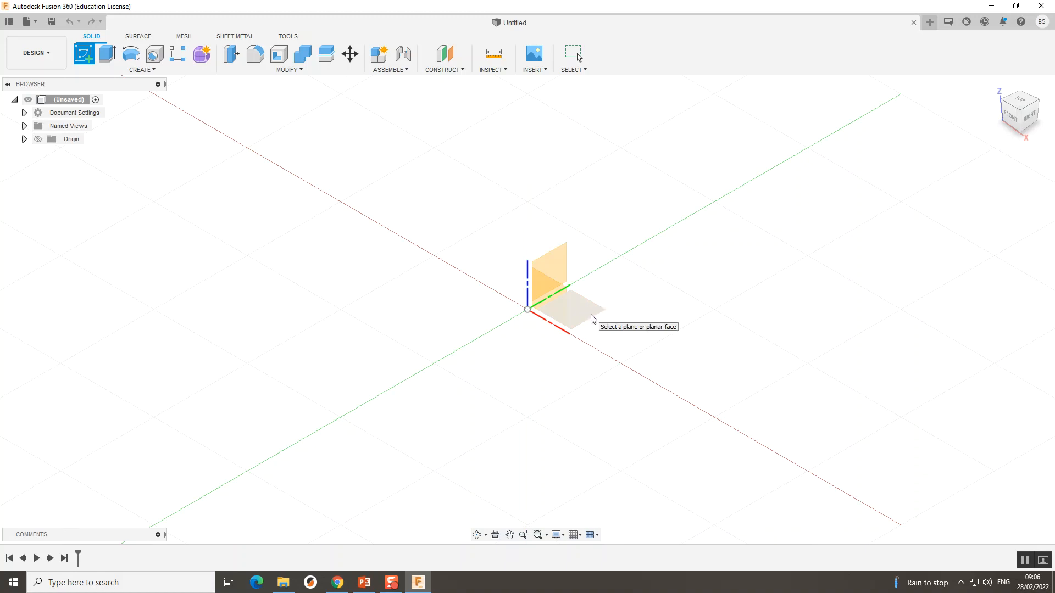
click(593, 319)
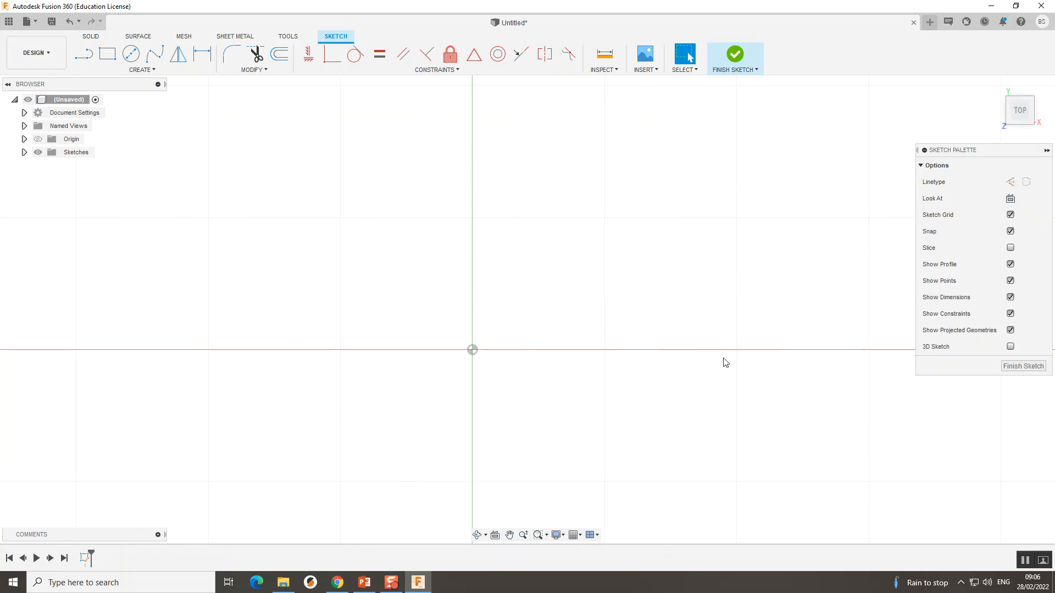
middle_drag(723, 363, 655, 397)
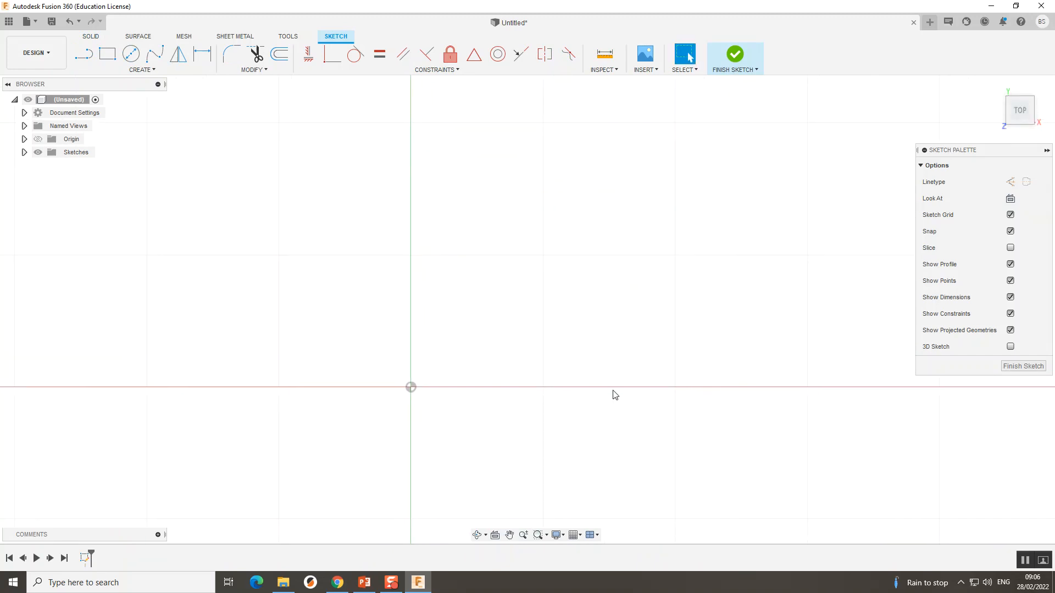
Step: Draw a two-point rectangle from the origin, 50 mm wide and 28 mm high
click(107, 55)
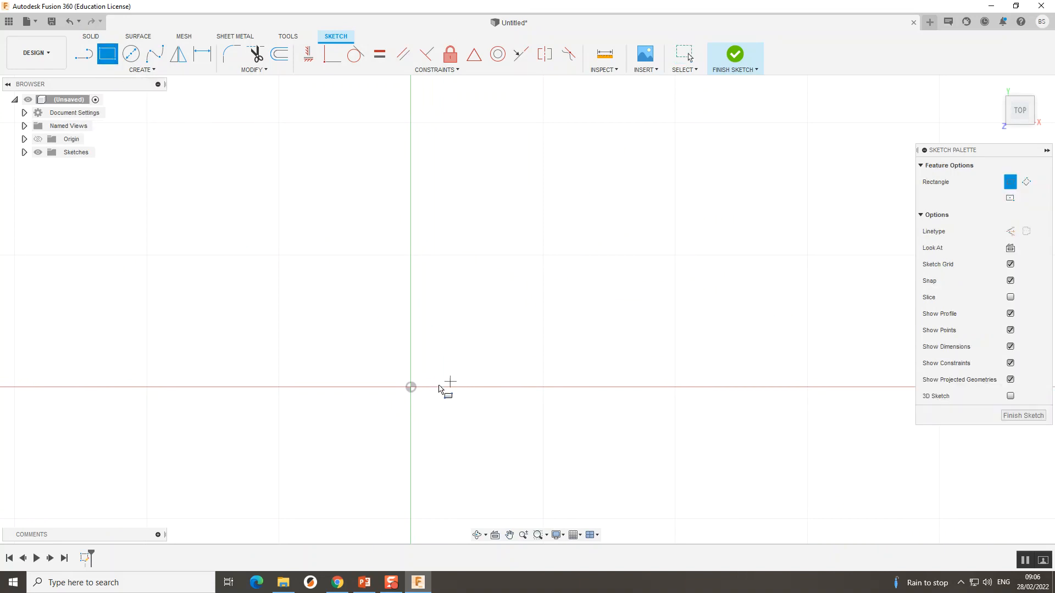
click(412, 388)
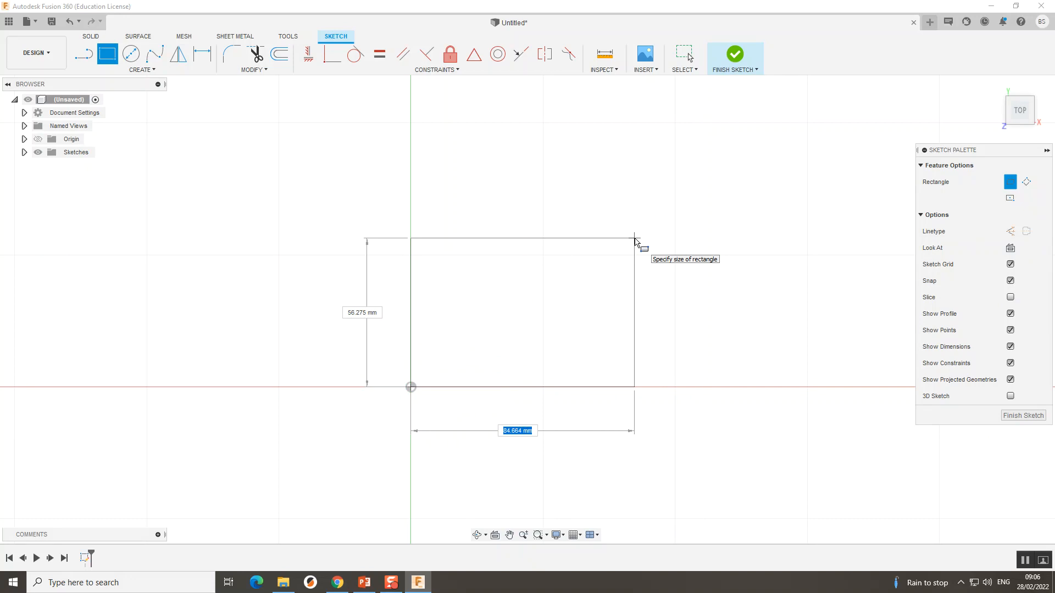
text(50)
key(Tab)
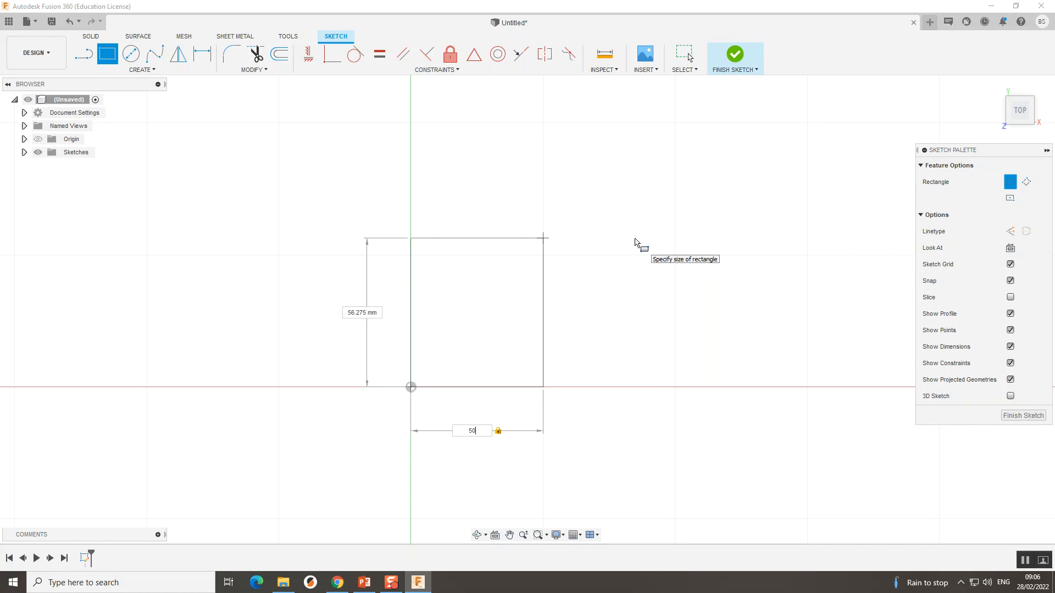
key(Tab)
key(Tab)
key(Tab)
key(Tab)
key(Tab)
key(Tab)
key(Tab)
key(Tab)
key(Tab)
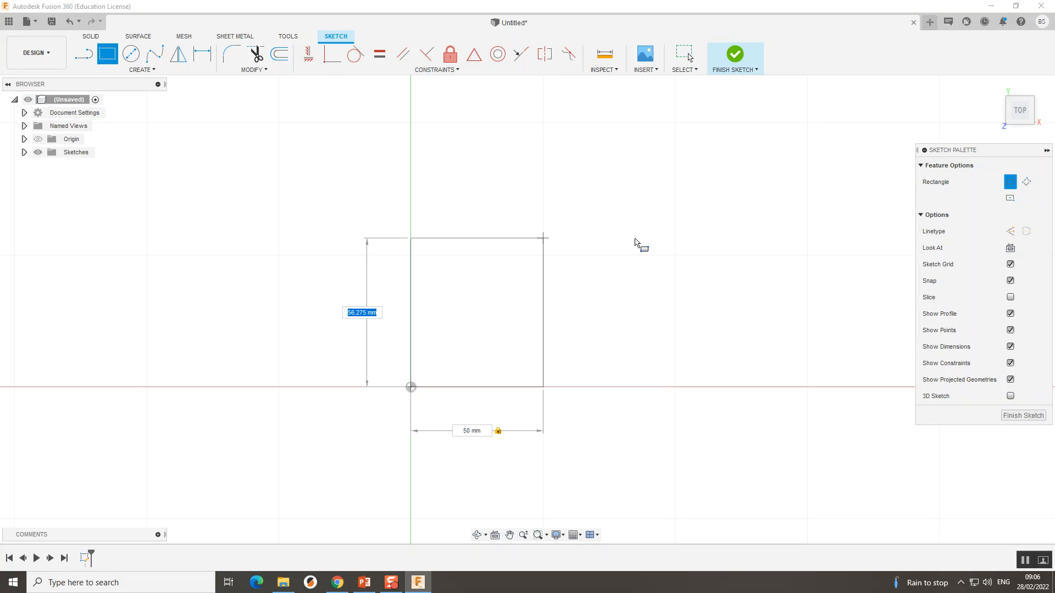
text(28)
key(Return)
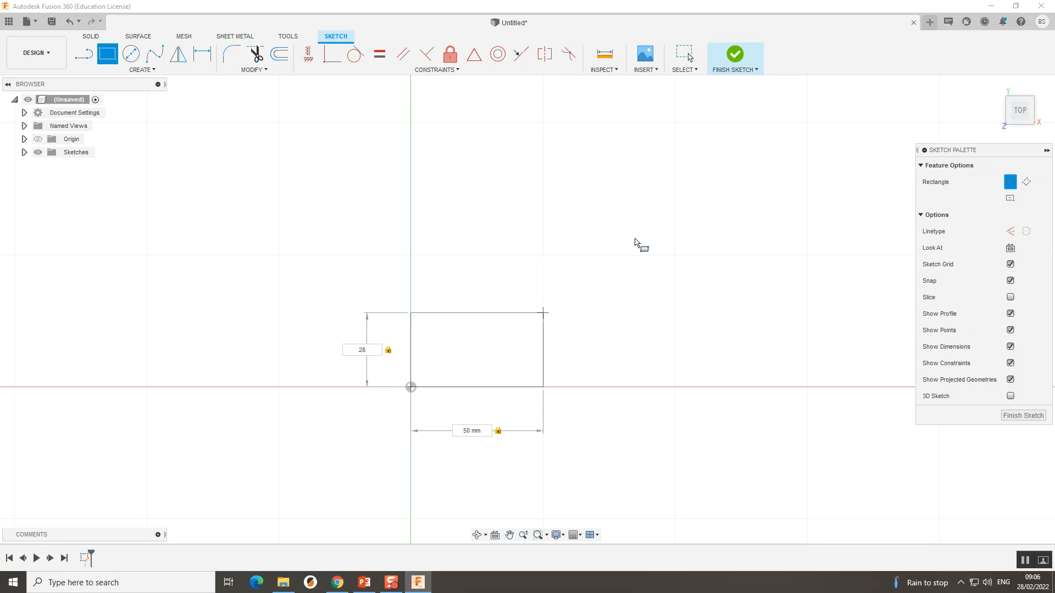
key(Return)
key(Escape)
Step: Draw a 21 mm line along the rectangle's top edge, starting at its upper-left corner
scroll(637, 244, down, 1)
scroll(536, 378, up, 4)
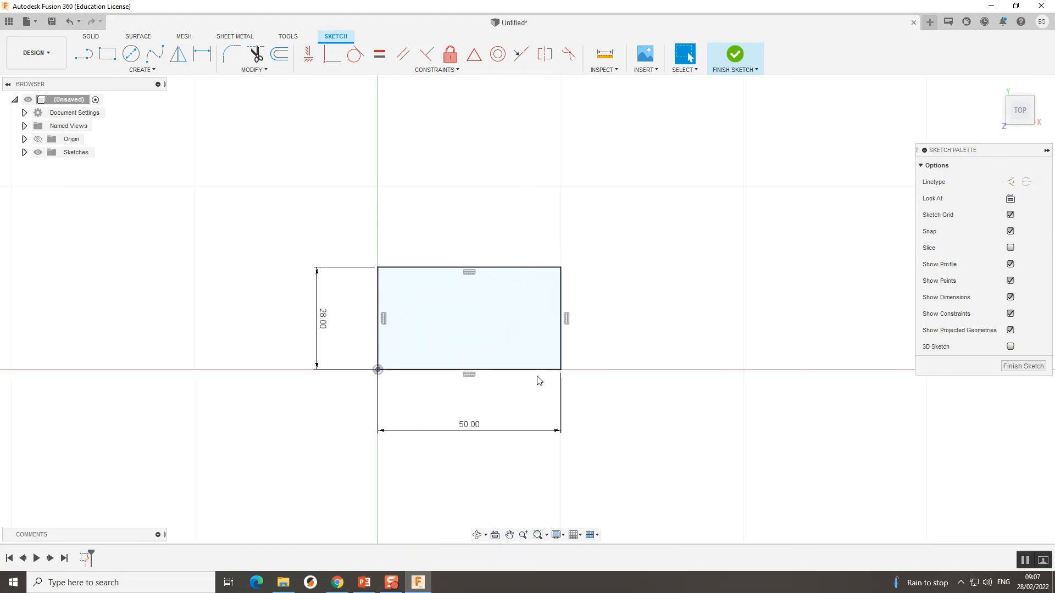
scroll(541, 380, up, 1)
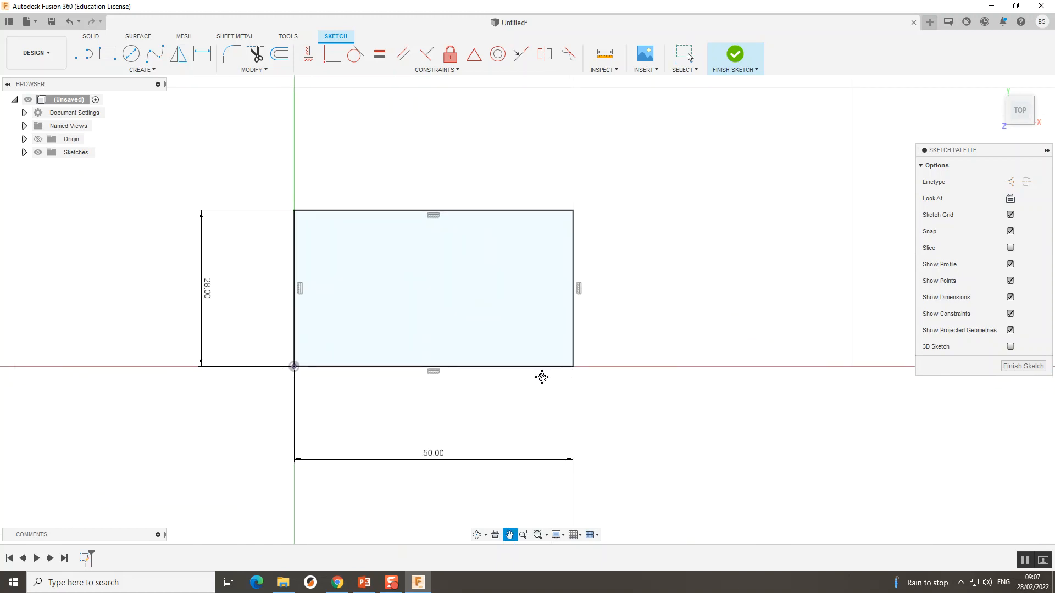
middle_drag(542, 378, 565, 388)
scroll(566, 388, up, 1)
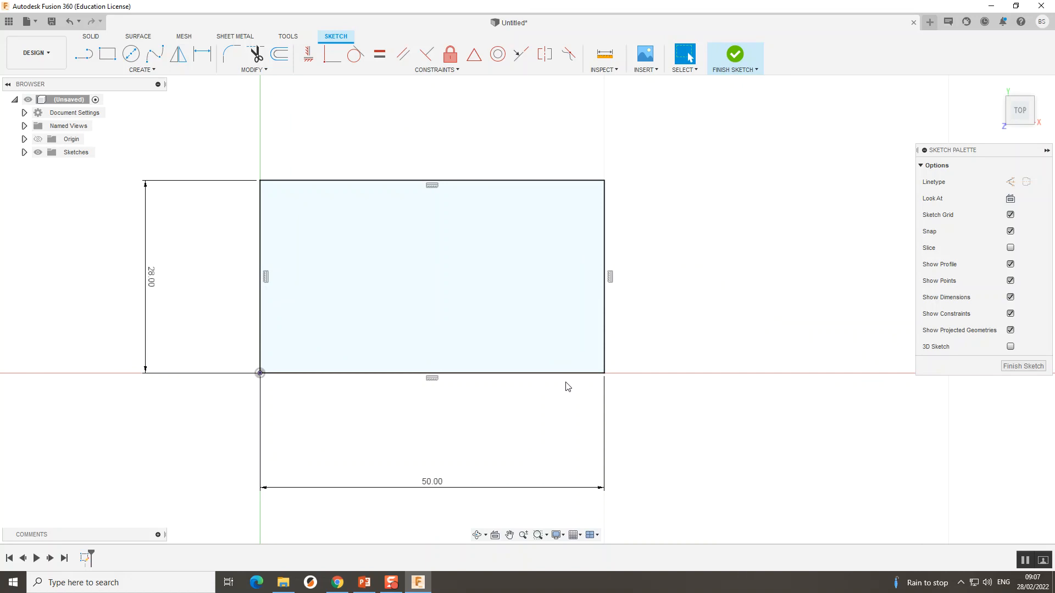
click(83, 56)
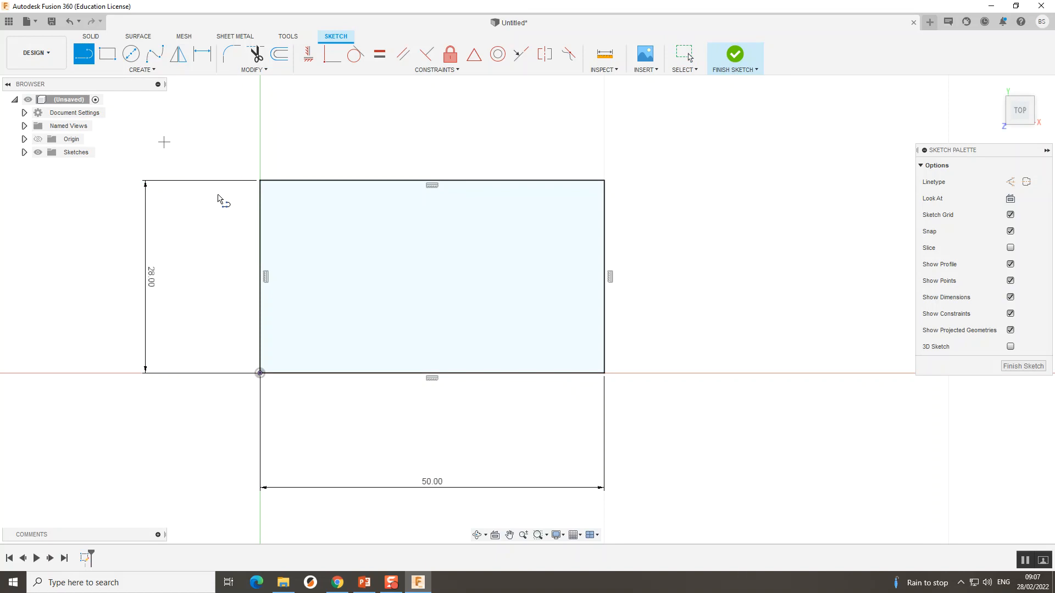
click(260, 181)
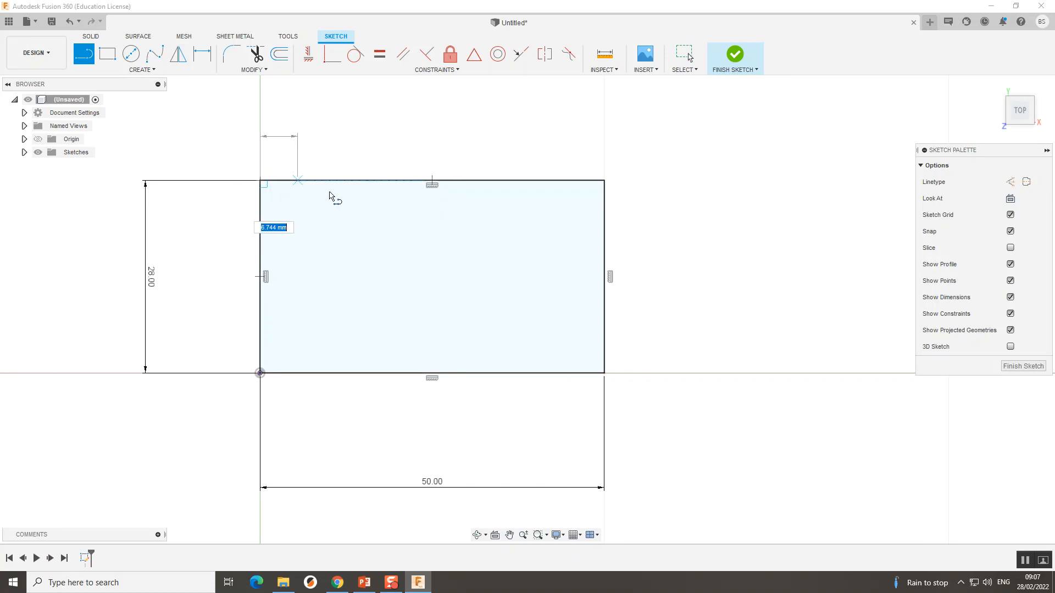
text(21)
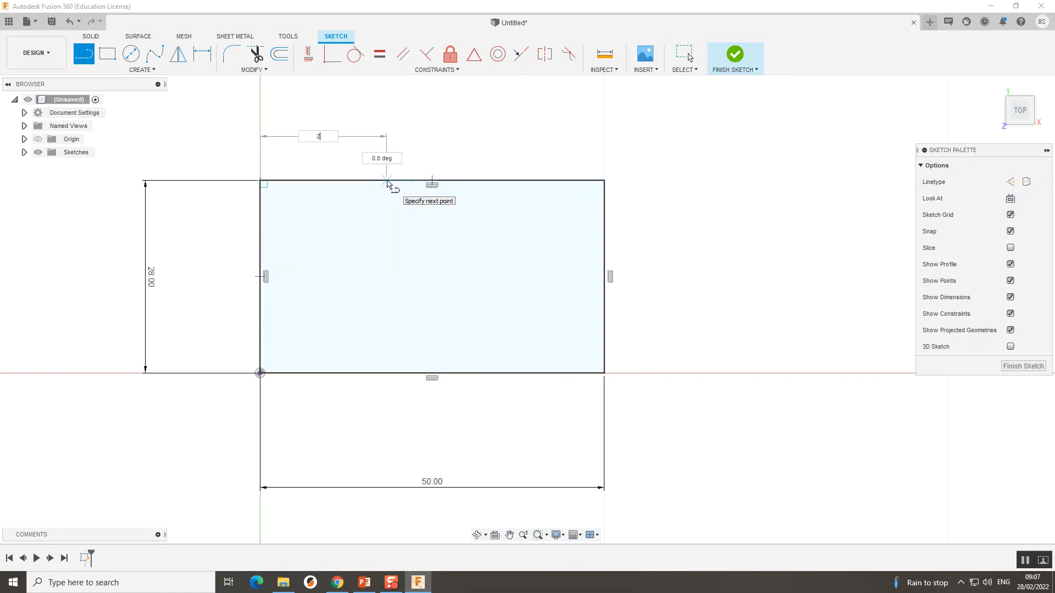
key(Tab)
key(Return)
key(Escape)
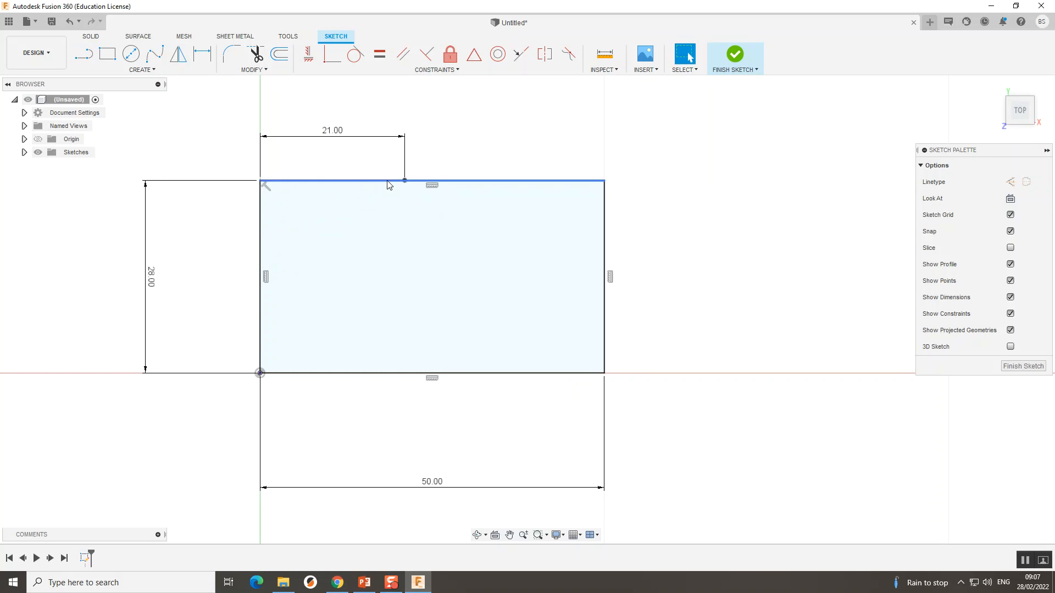
Step: Draw a 14 mm vertical line down into the rectangle from the end of the 21 mm line
click(413, 223)
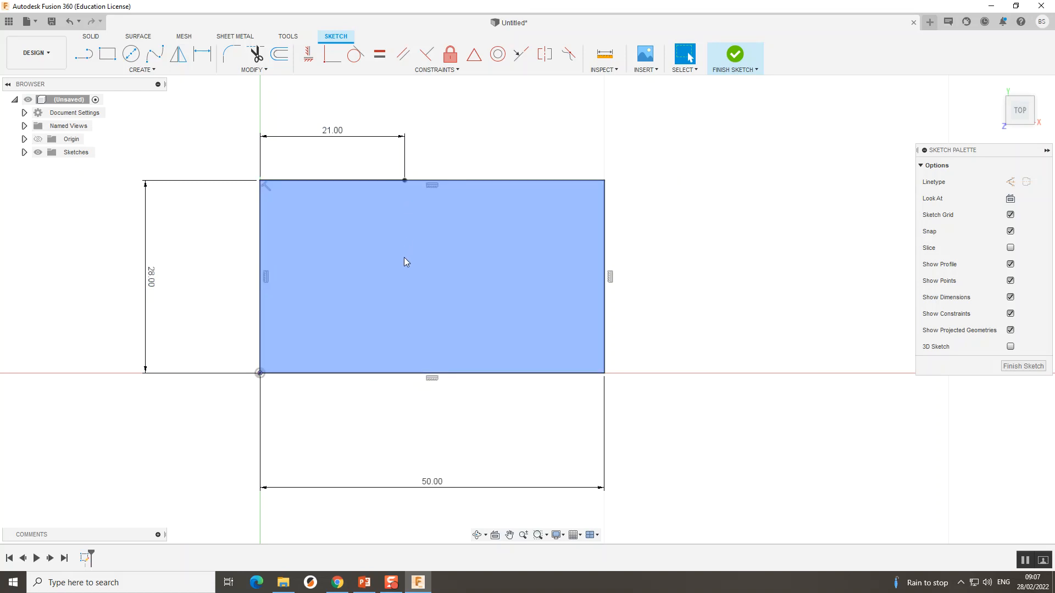
click(83, 54)
click(405, 181)
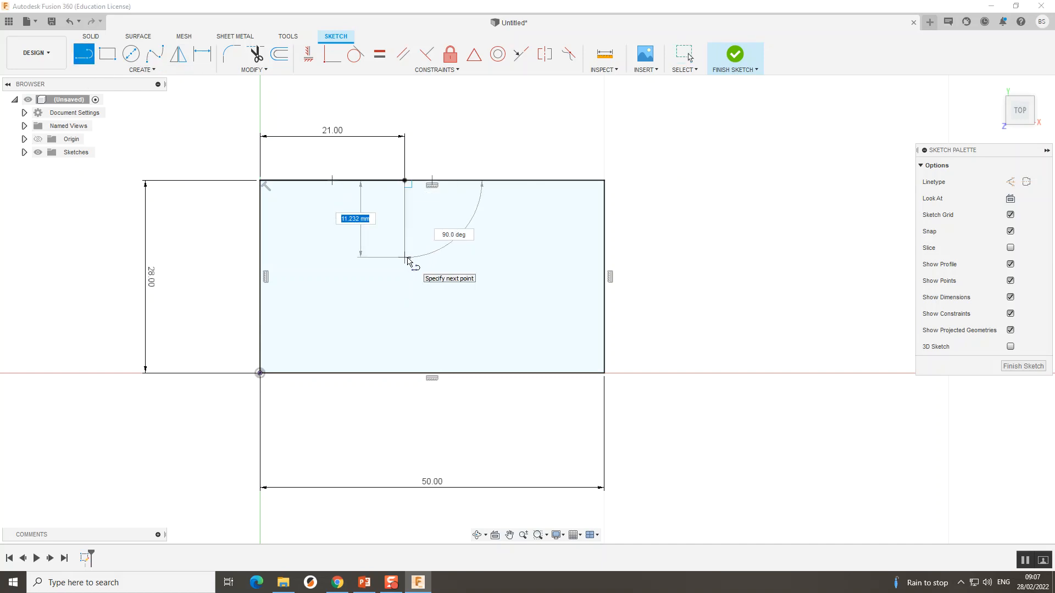
text(14)
key(Tab)
key(Return)
key(Escape)
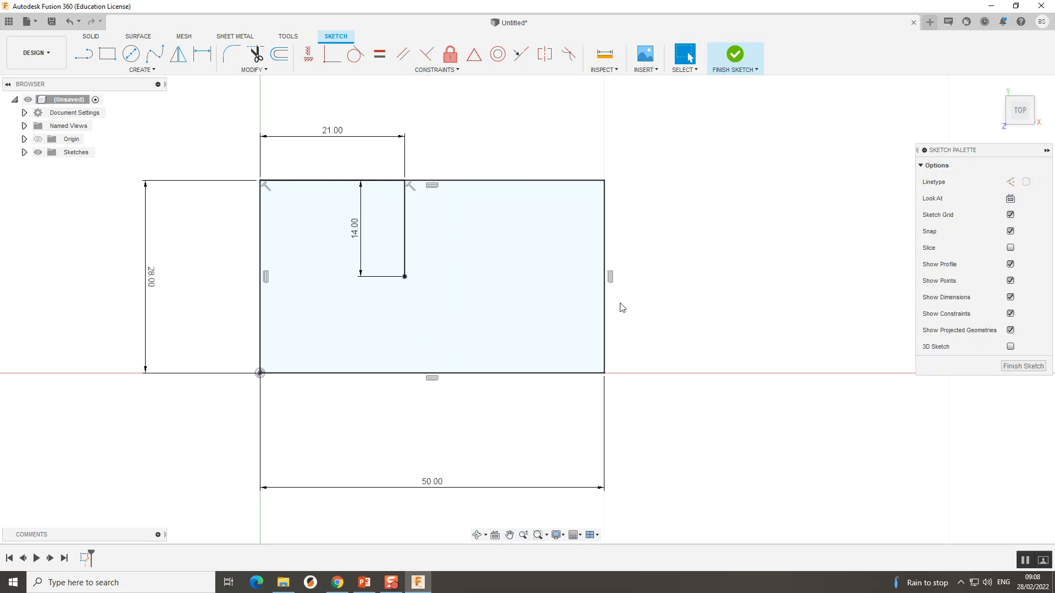
Step: Draw a 7 mm horizontal line leftward from the lower end of the 14 mm vertical line
click(84, 54)
click(405, 276)
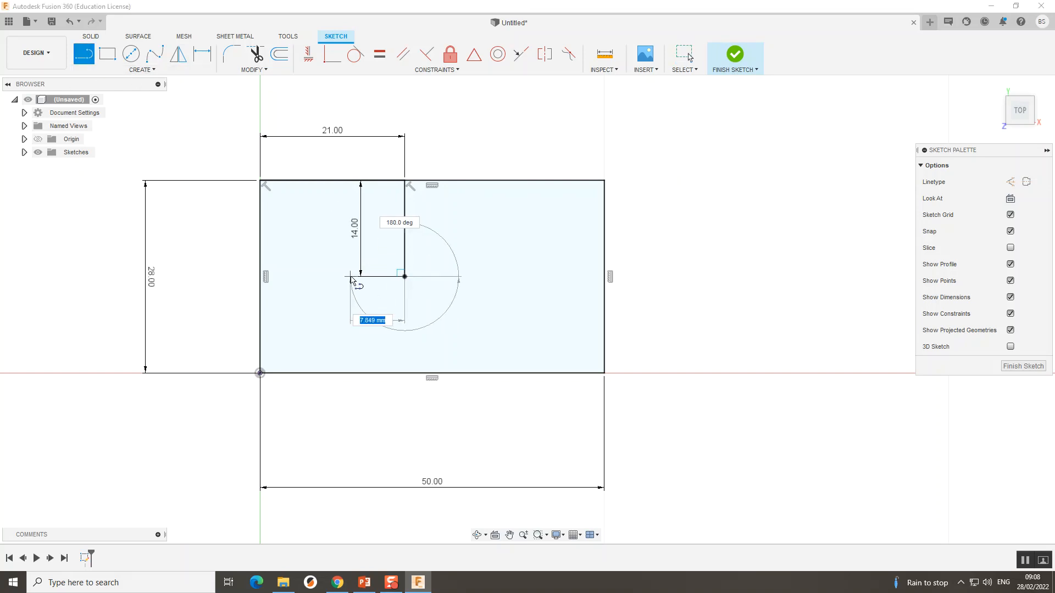
text(7)
key(Return)
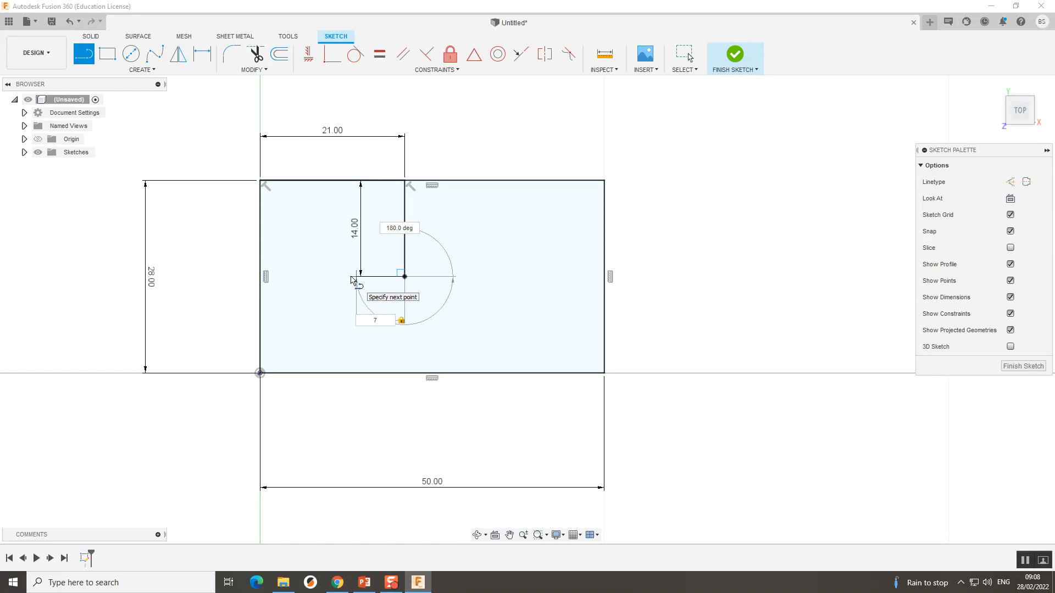
key(Escape)
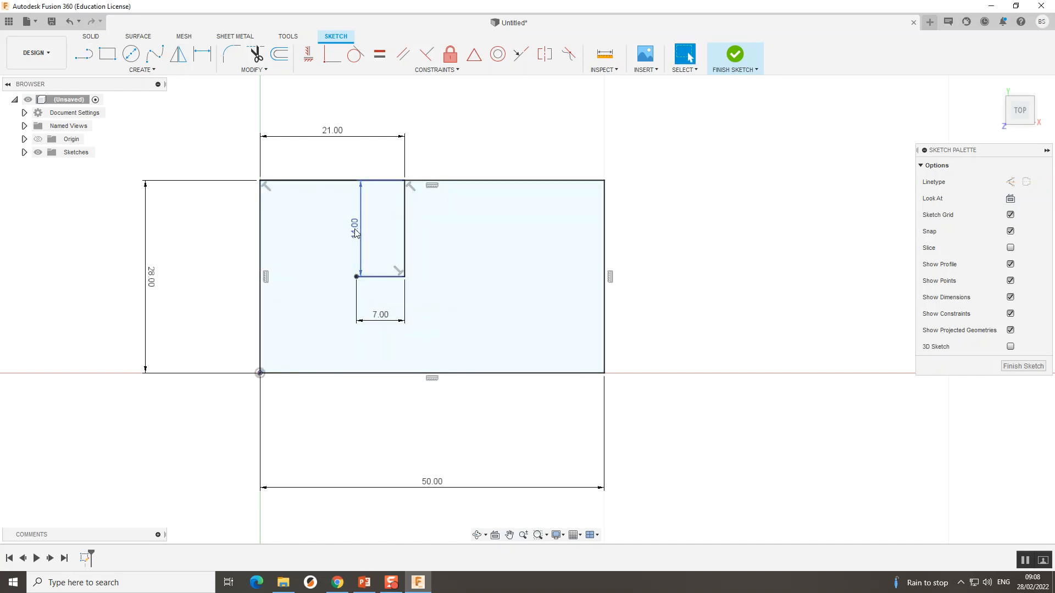
Step: Reposition the vertical line's 14 mm dimension to the right side of that line
drag(357, 229, 439, 238)
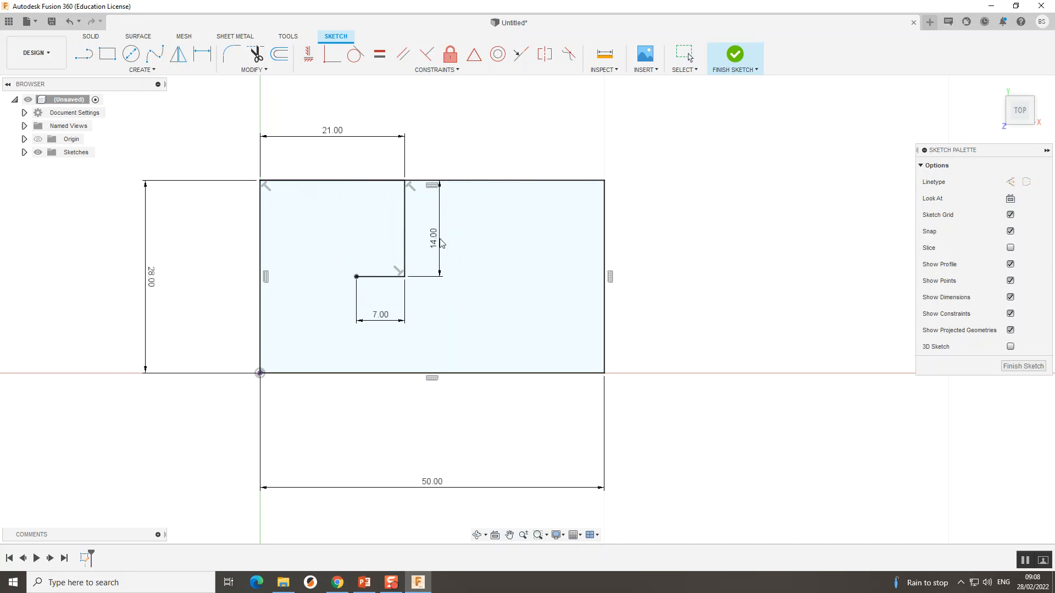
click(377, 279)
mouse_move(439, 245)
mouse_down()
mouse_move(478, 241)
mouse_move(443, 236)
mouse_up()
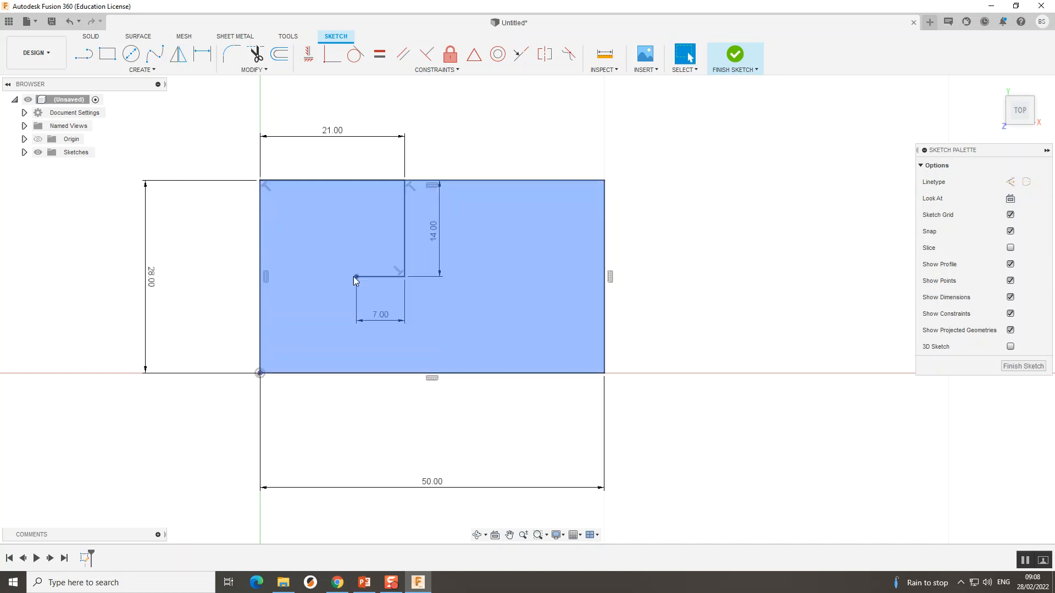
Step: Draw a vertical line from the free end of the 7 mm line down to the rectangle's bottom edge
click(78, 51)
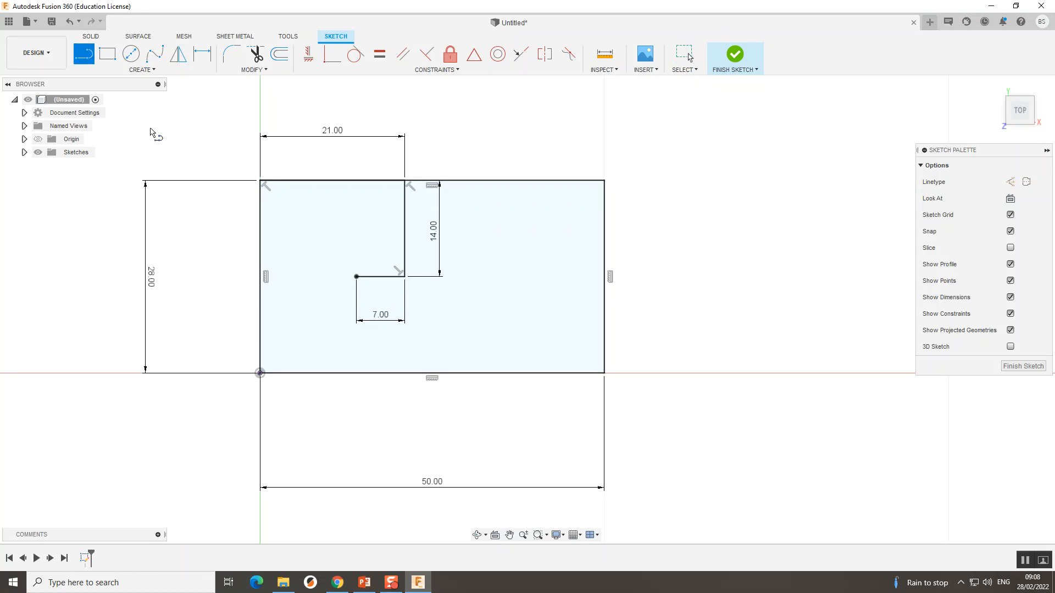
click(356, 278)
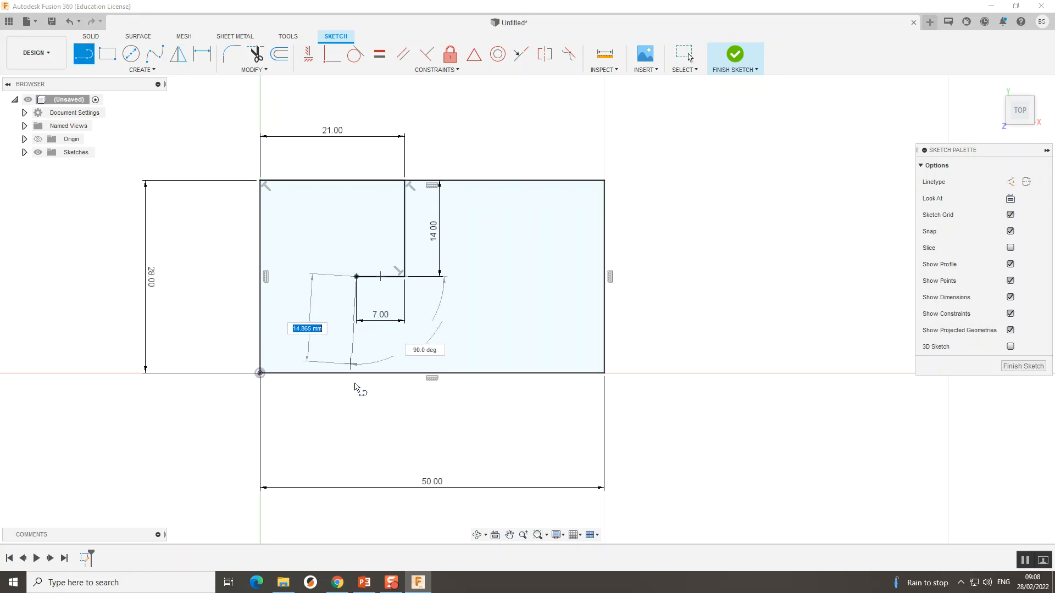
double_click(356, 373)
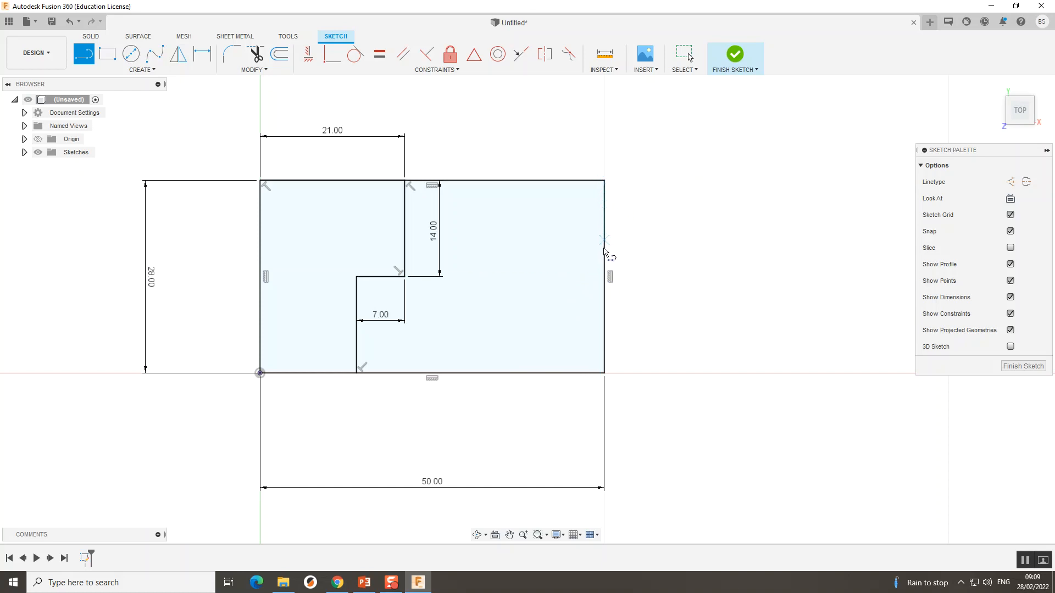
Step: Draw a 14 mm horizontal line inward from the midpoint of the rectangle's right edge
click(606, 279)
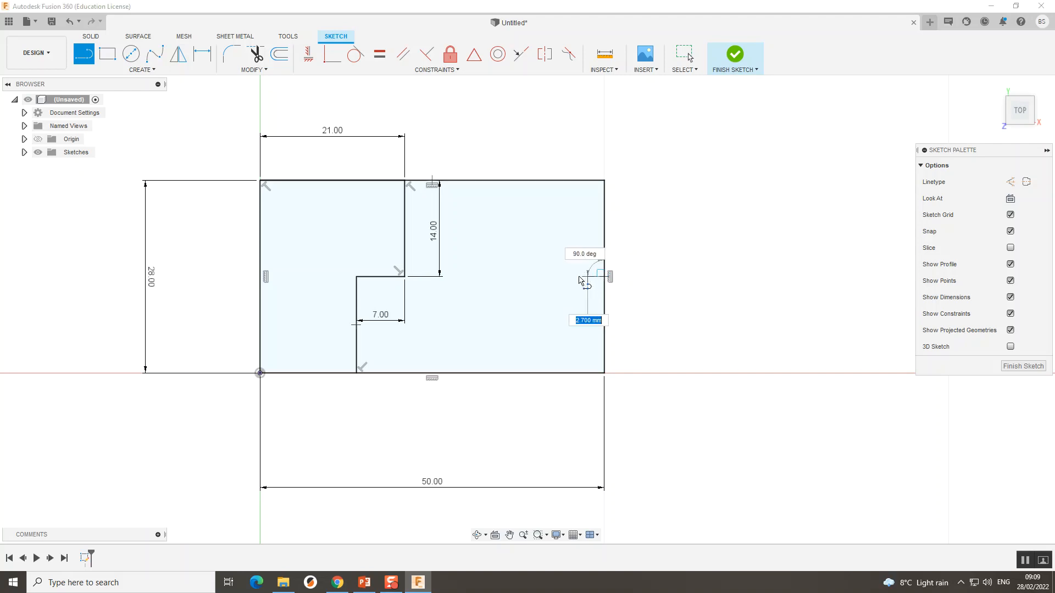
text(14)
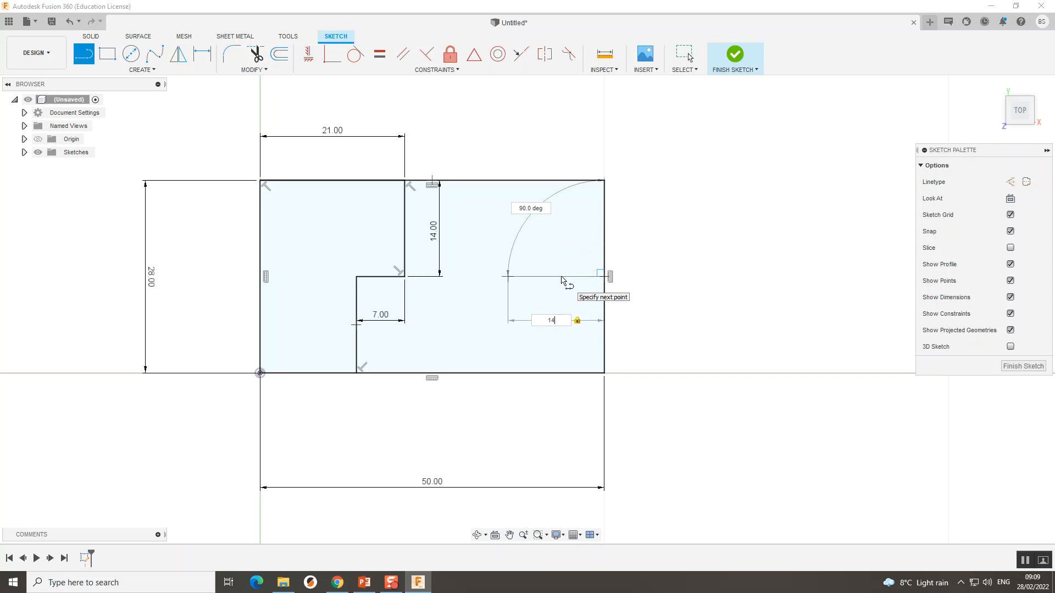
key(Return)
key(Escape)
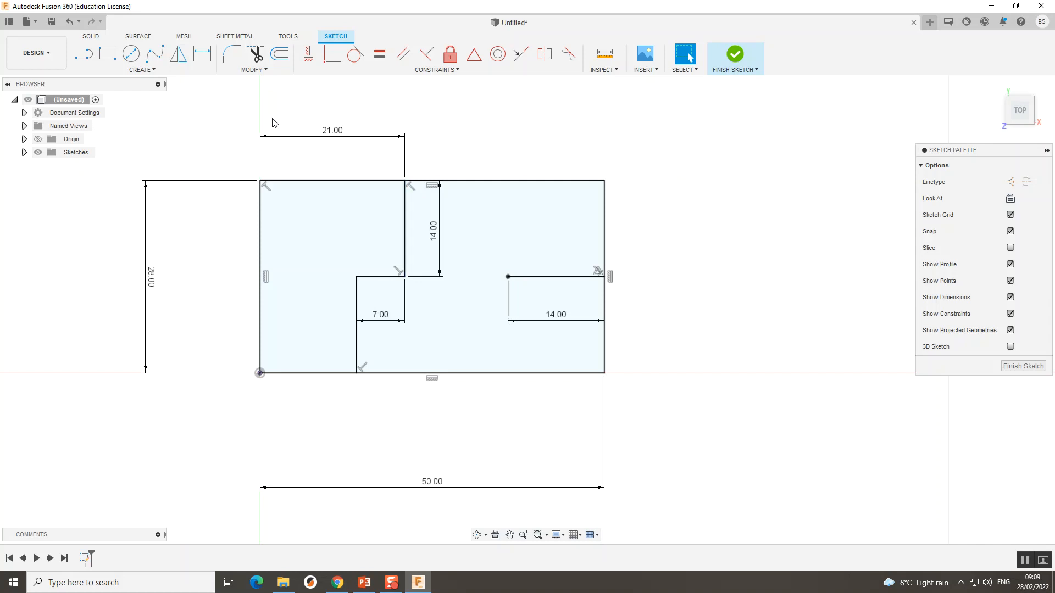
Step: Draw a 14 mm diameter circle centred on the inner end of the right-hand horizontal line
click(132, 55)
click(507, 276)
text(14)
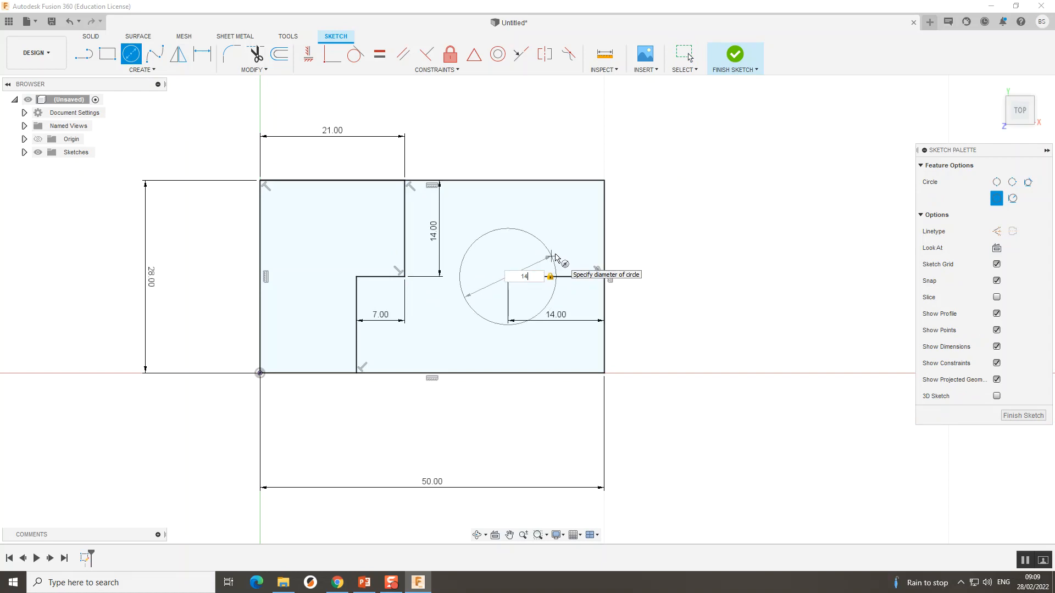
key(Return)
key(Escape)
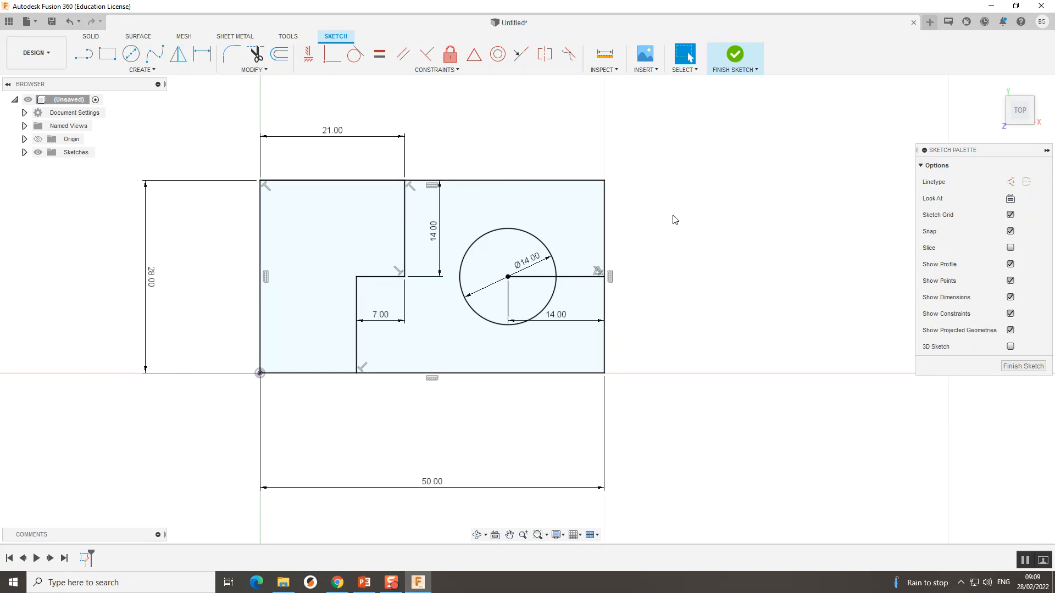
Step: Delete the sketch dimensions of the inner lines, the circle's diameter and the rectangle's height, keeping the rectangle's width dimension
click(562, 321)
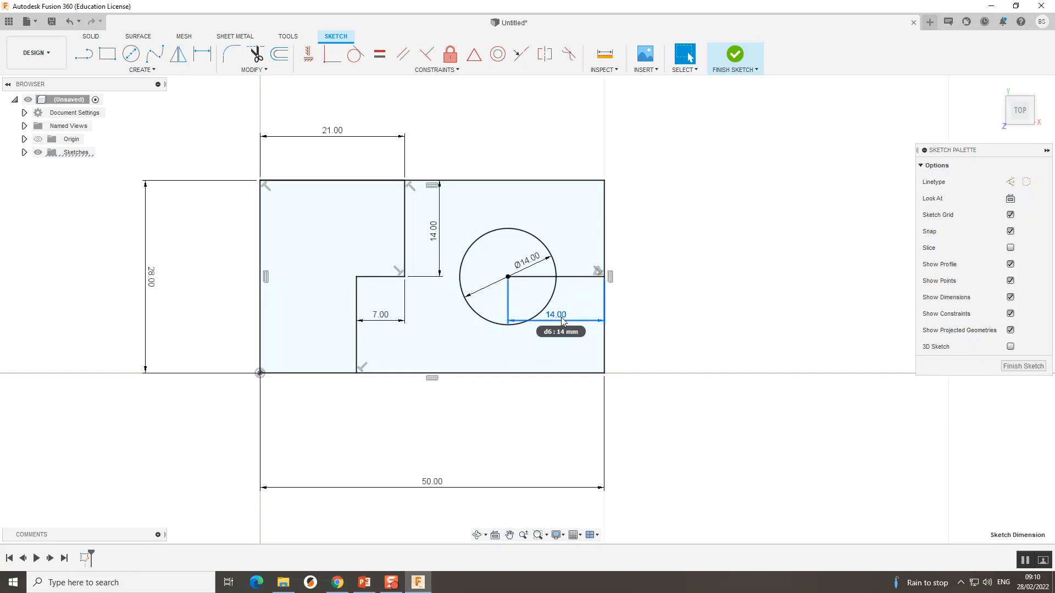
key(Delete)
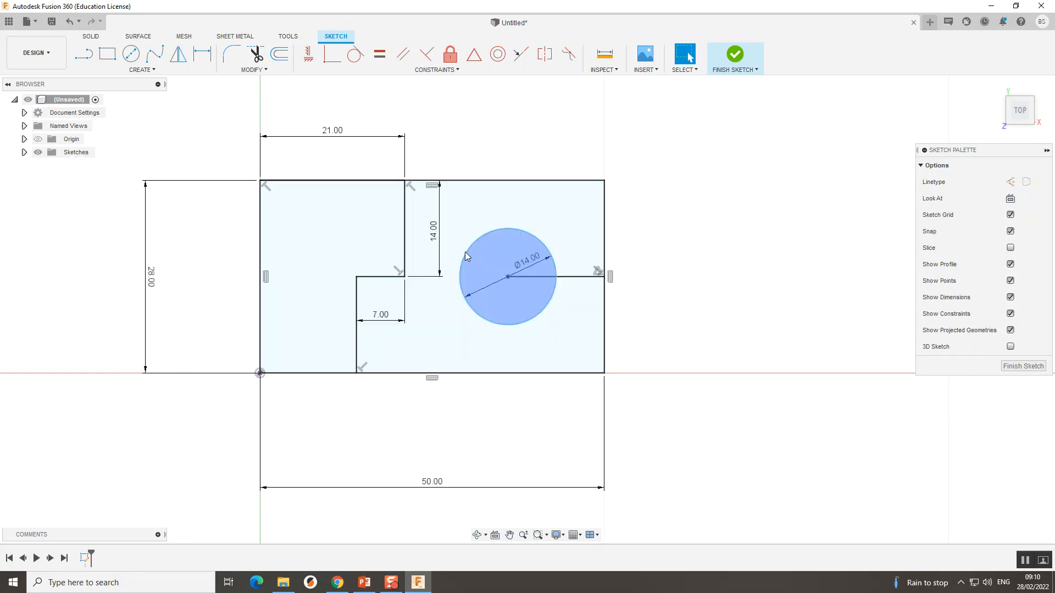
click(440, 242)
key(Delete)
click(400, 323)
key(Delete)
click(346, 137)
key(Delete)
click(150, 278)
key(Delete)
click(538, 269)
key(Delete)
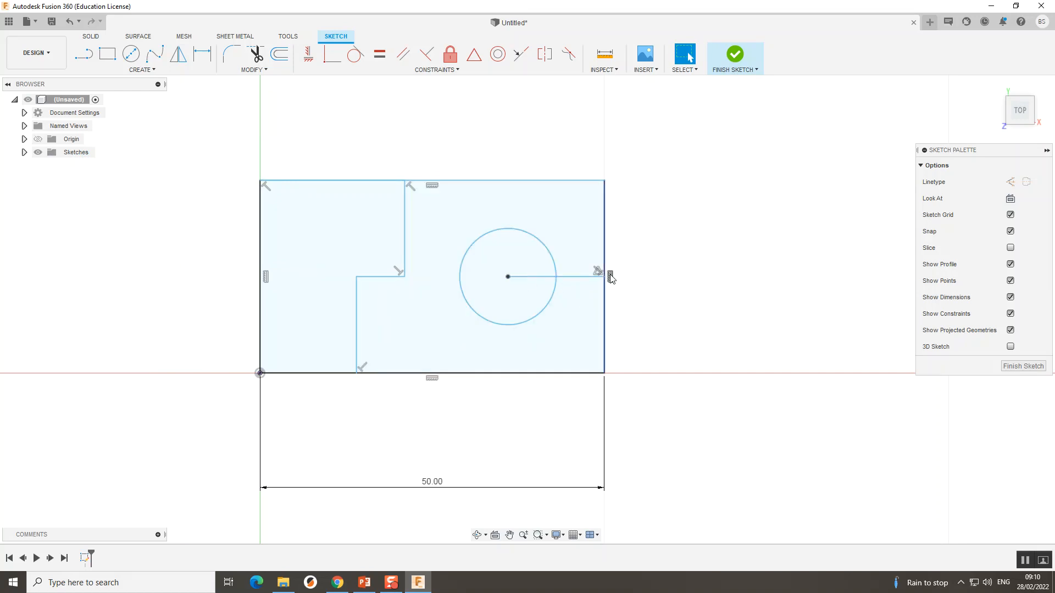
Step: Trim away both segments of the horizontal line between the circle's centre and the rectangle's right edge, and finish the sketch
click(256, 55)
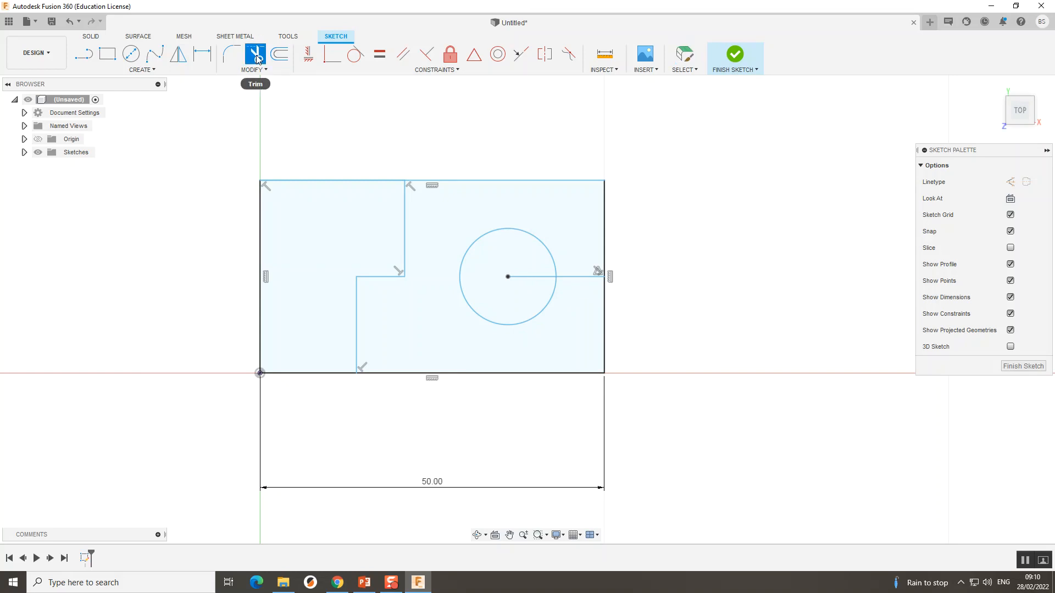
click(530, 282)
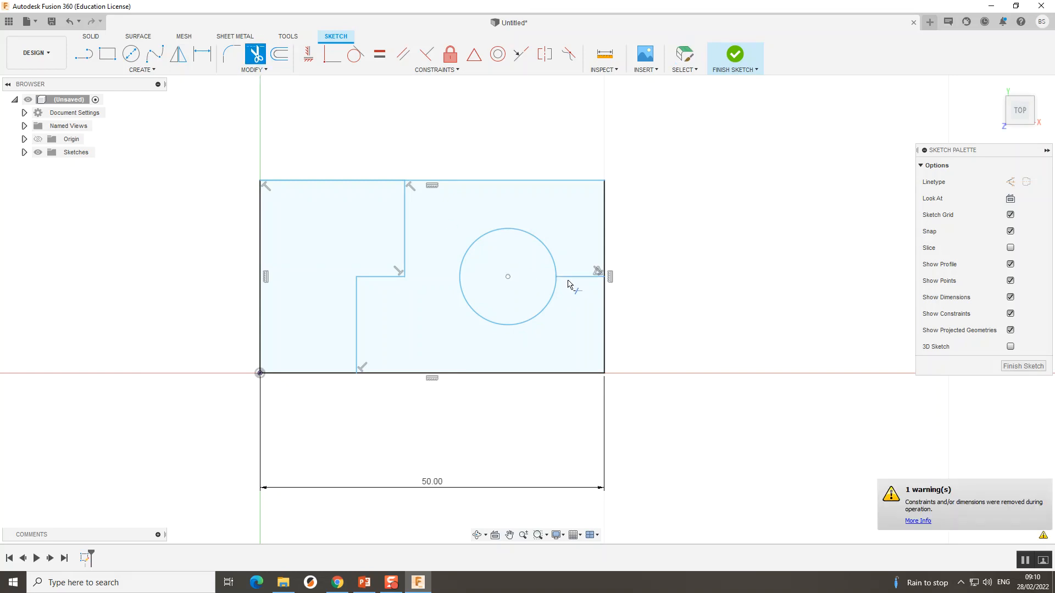
click(570, 279)
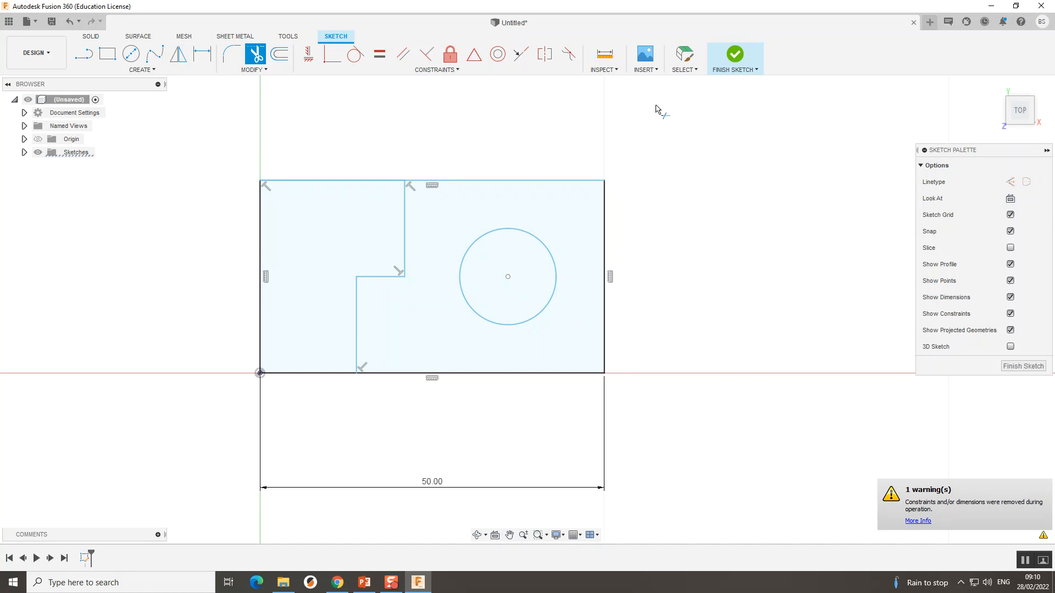
click(686, 54)
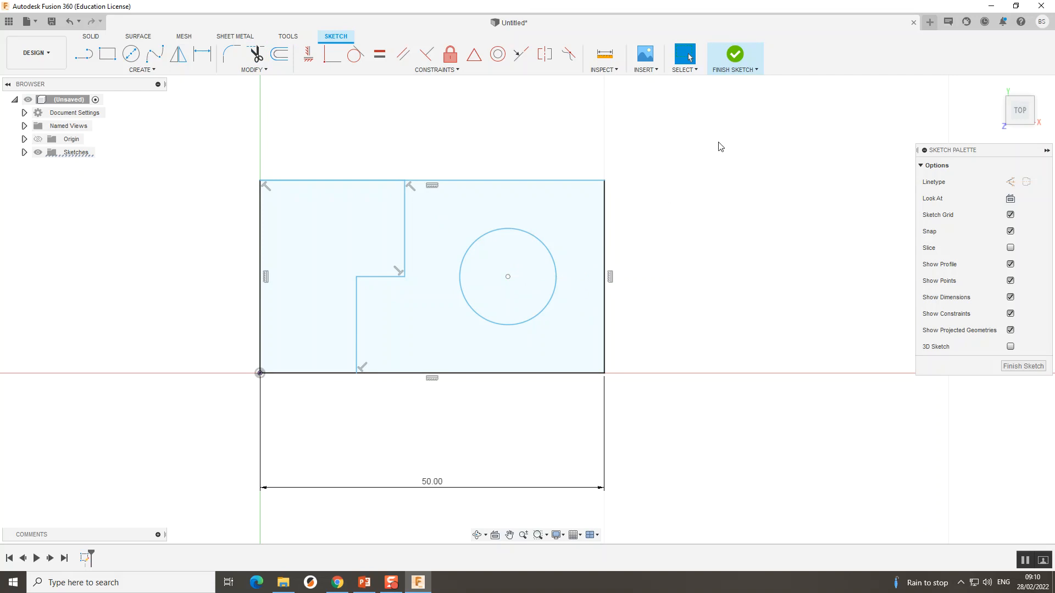
click(740, 60)
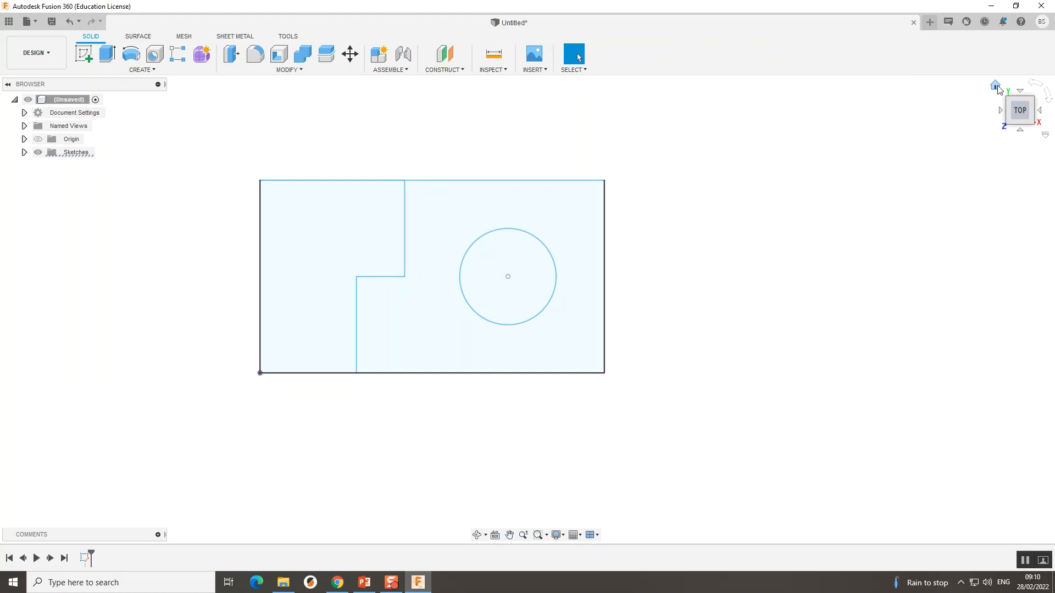
Step: Examine the finished sketch from the top and in the isometric home view
click(996, 85)
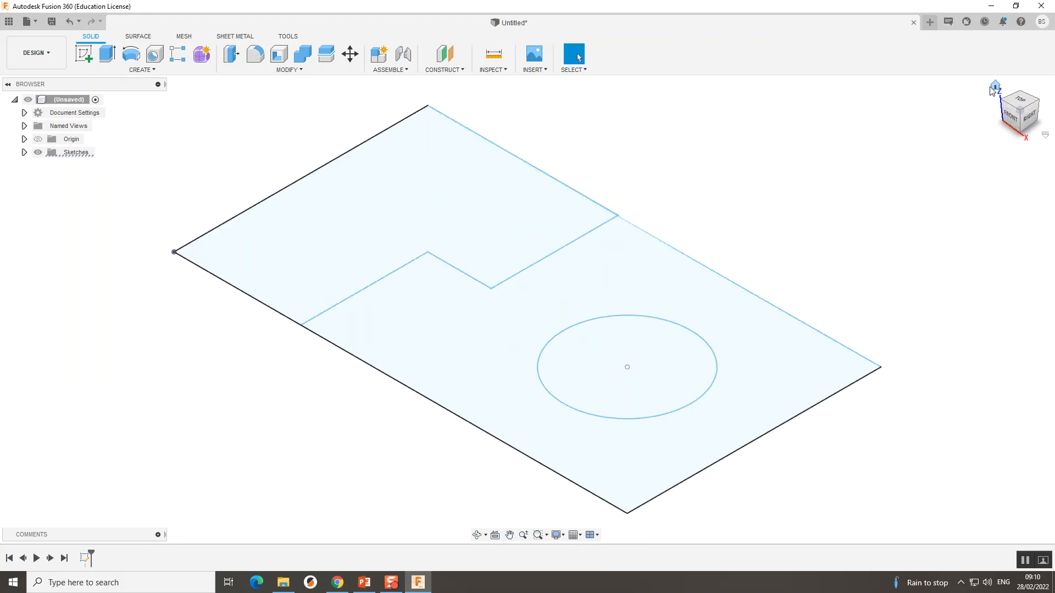
scroll(824, 269, down, 3)
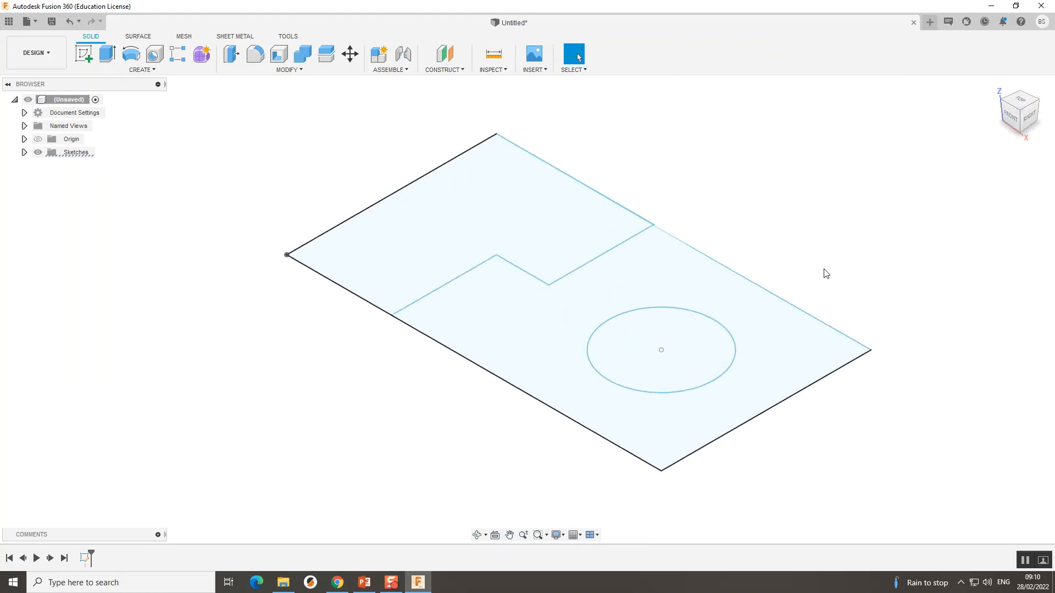
middle_drag(824, 267, 781, 273)
click(1016, 116)
click(1037, 110)
click(1017, 97)
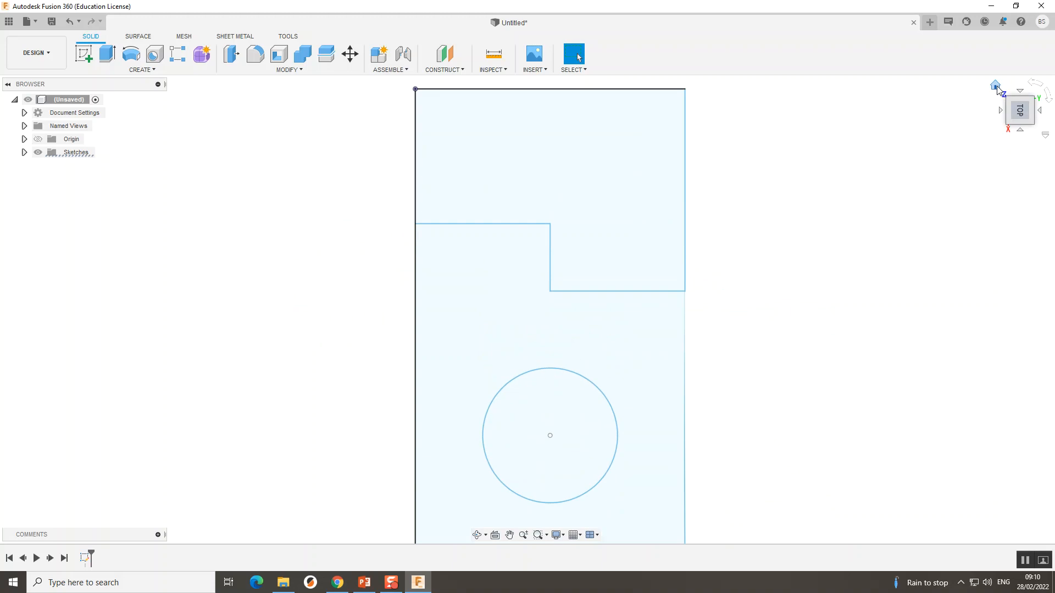
click(995, 86)
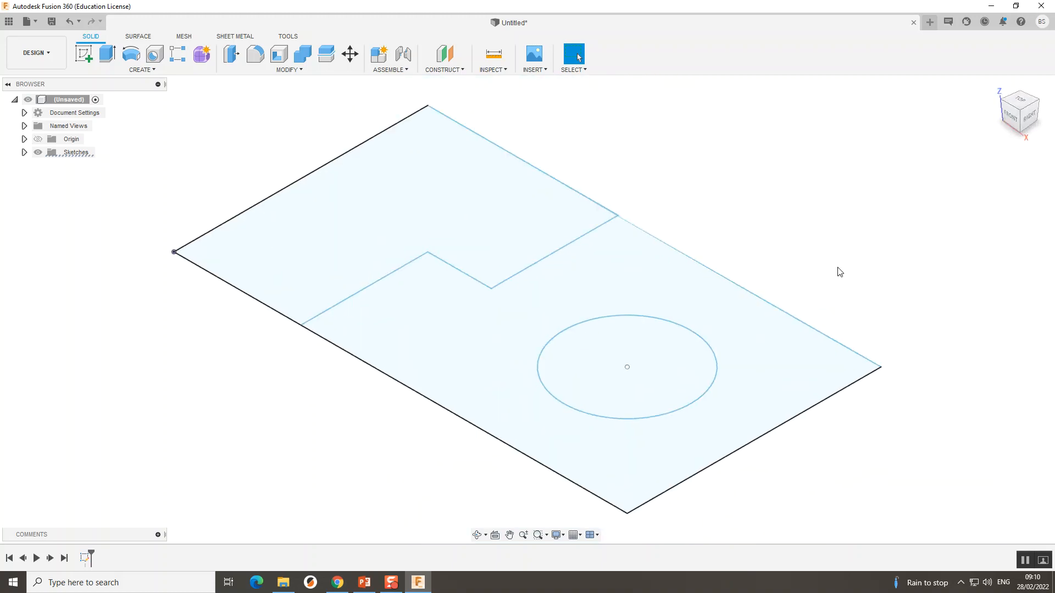
scroll(845, 280, down, 1)
scroll(845, 280, down, 1)
middle_drag(842, 276, 796, 273)
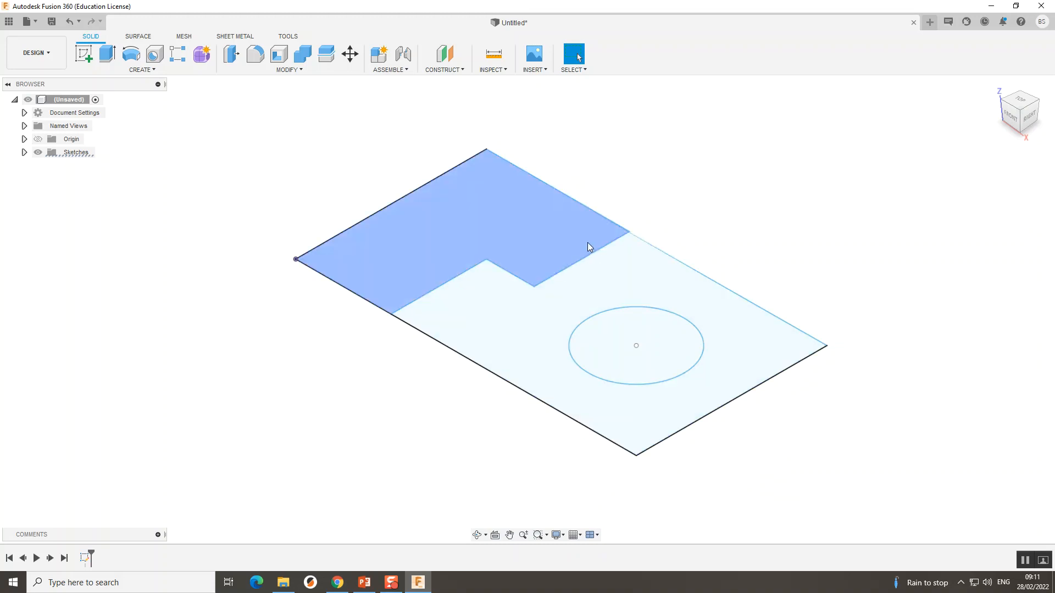
Step: Extrude the stepped profile without the circle 28 mm upward as a new body
click(588, 246)
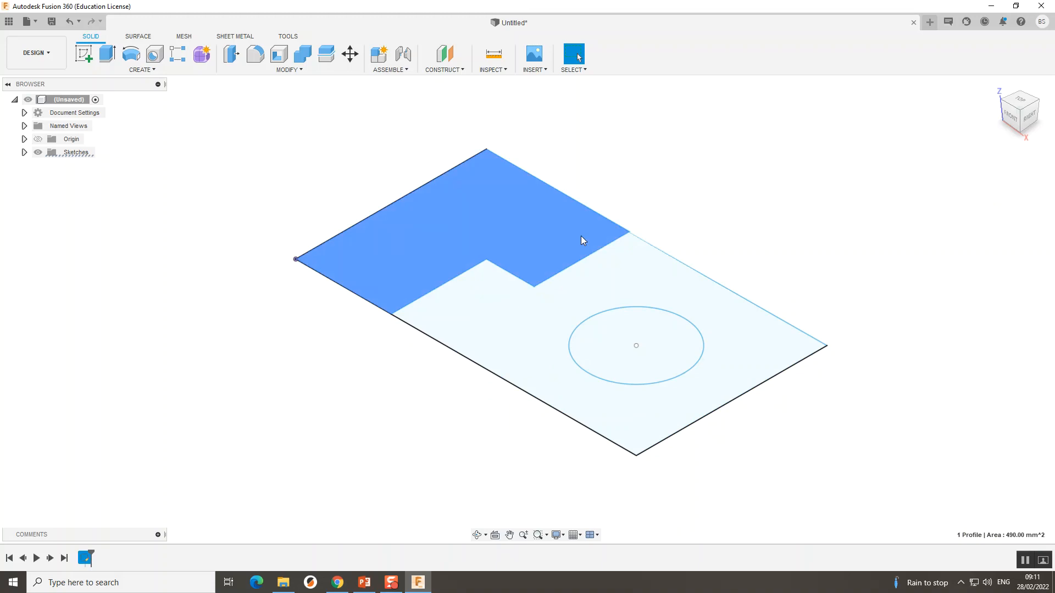
click(108, 55)
drag(462, 238, 467, 136)
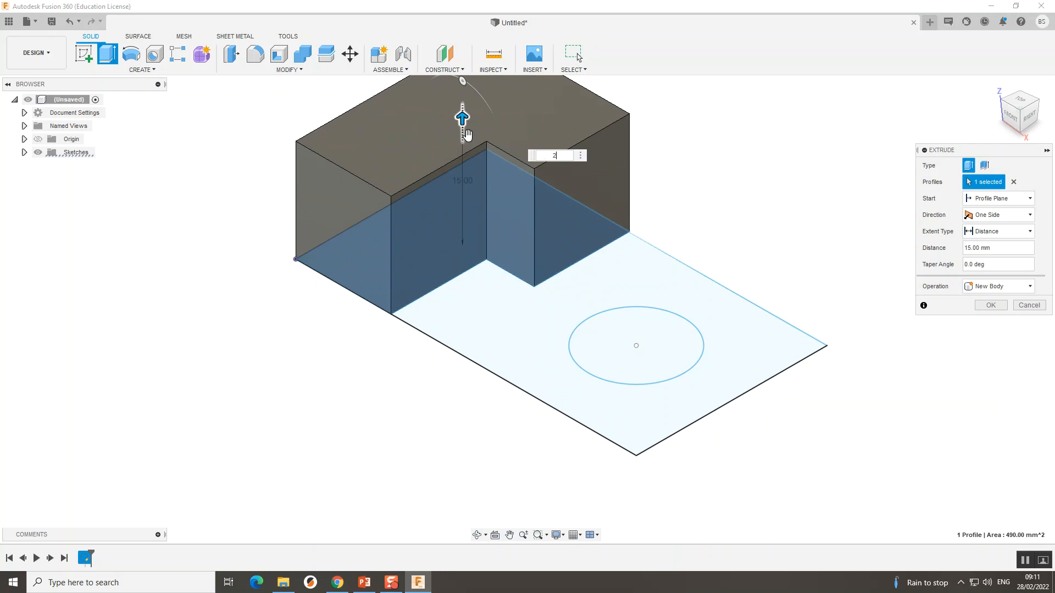
text(28)
scroll(553, 292, down, 2)
scroll(547, 385, down, 1)
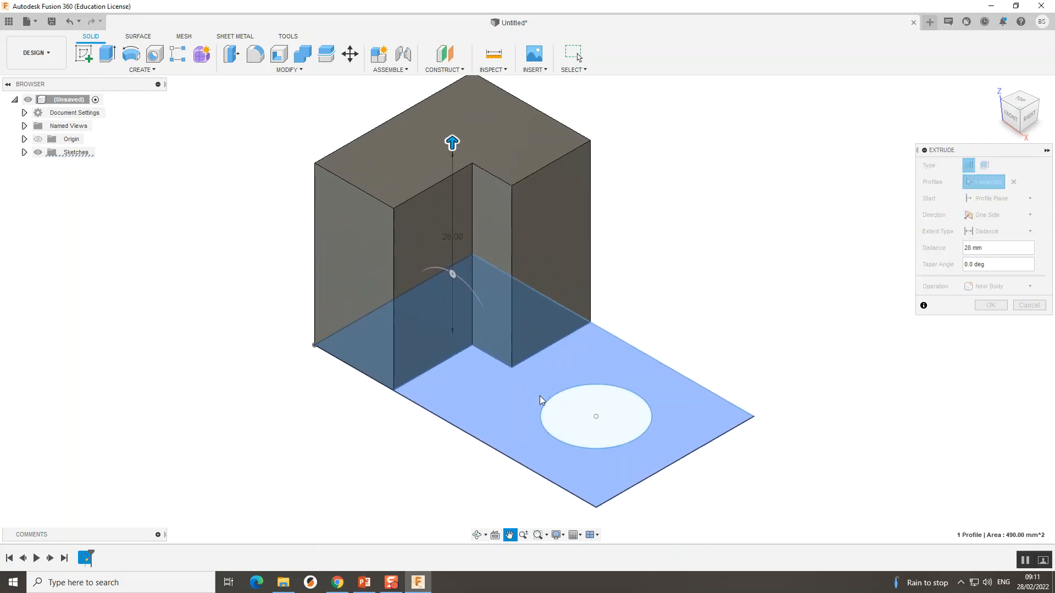
key(Return)
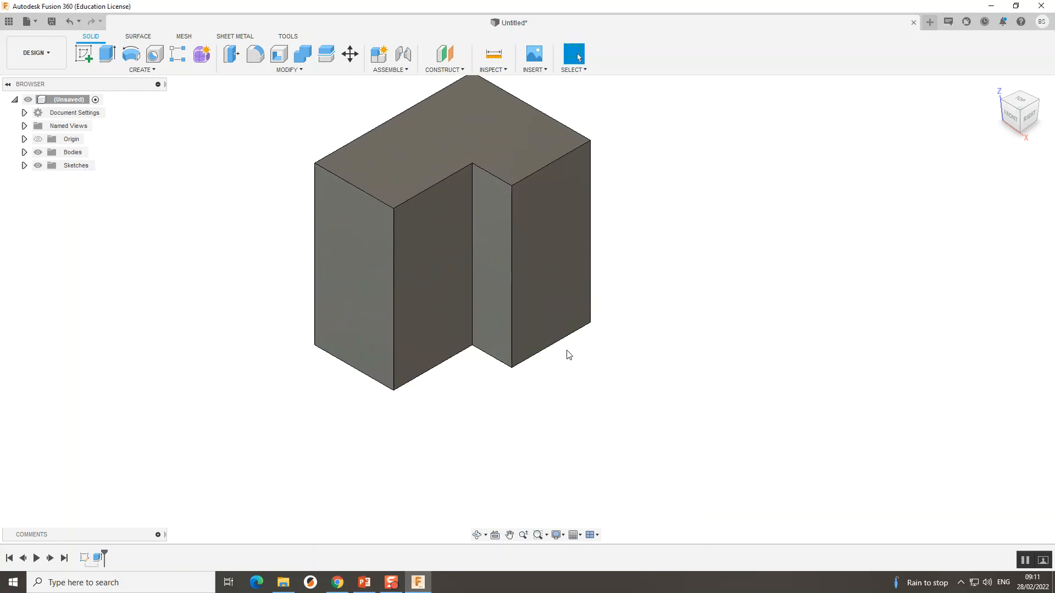
Step: Make Sketch1 visible again alongside the extruded body
scroll(551, 390, down, 3)
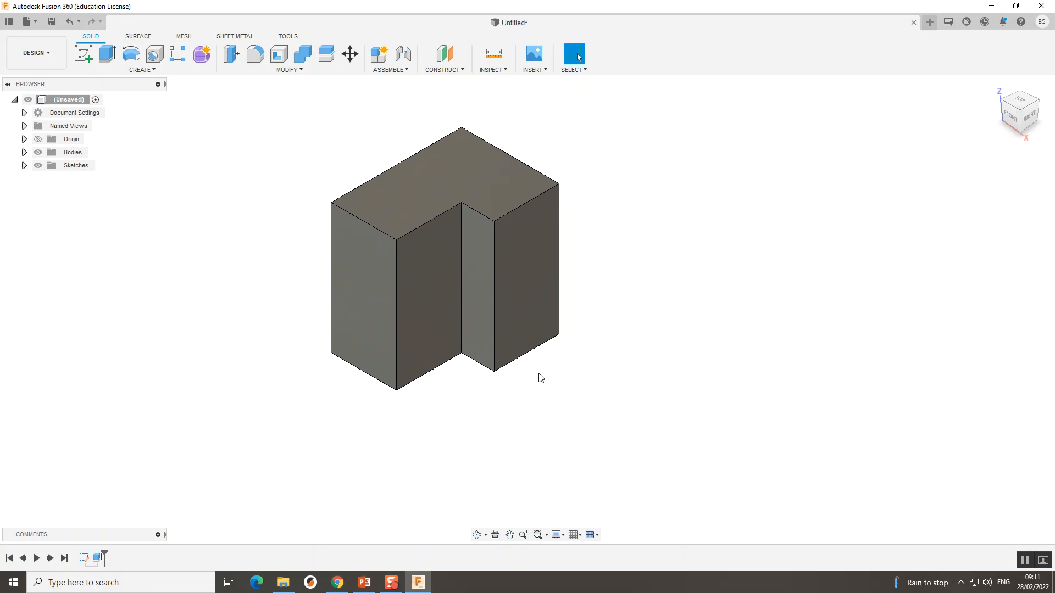
click(24, 166)
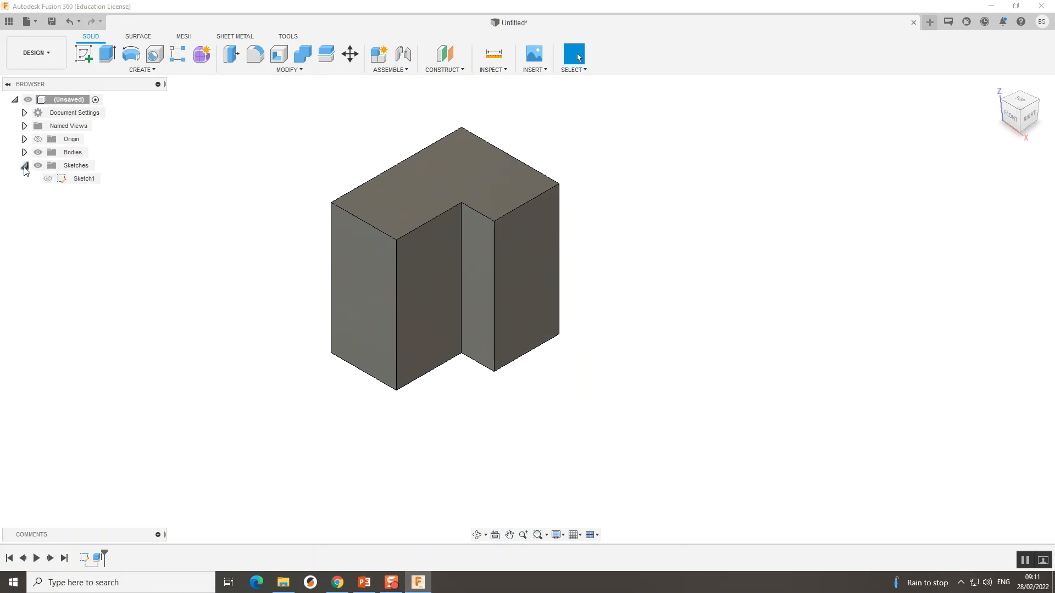
click(47, 178)
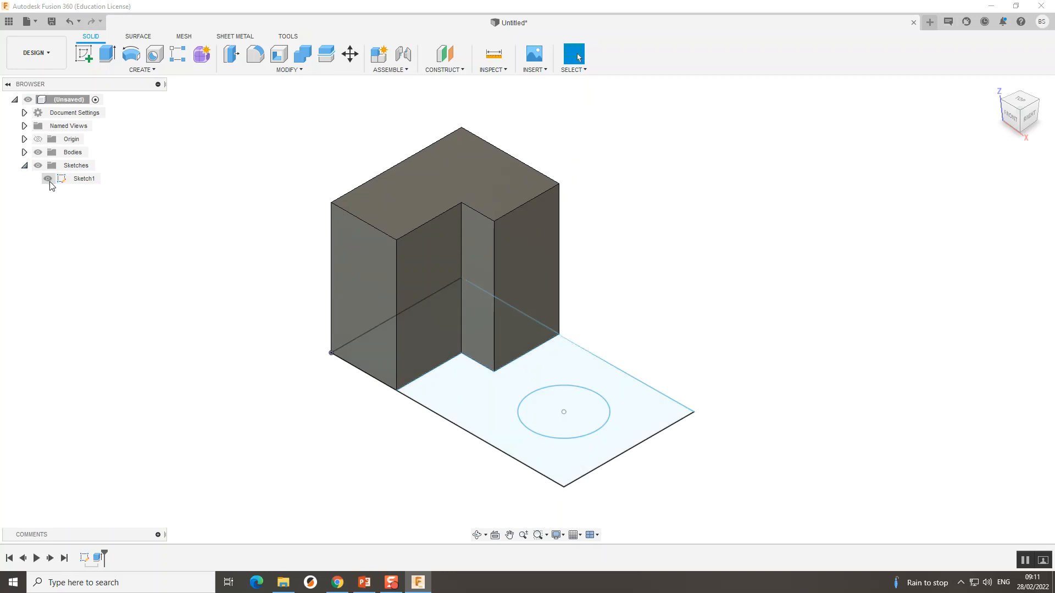
click(48, 179)
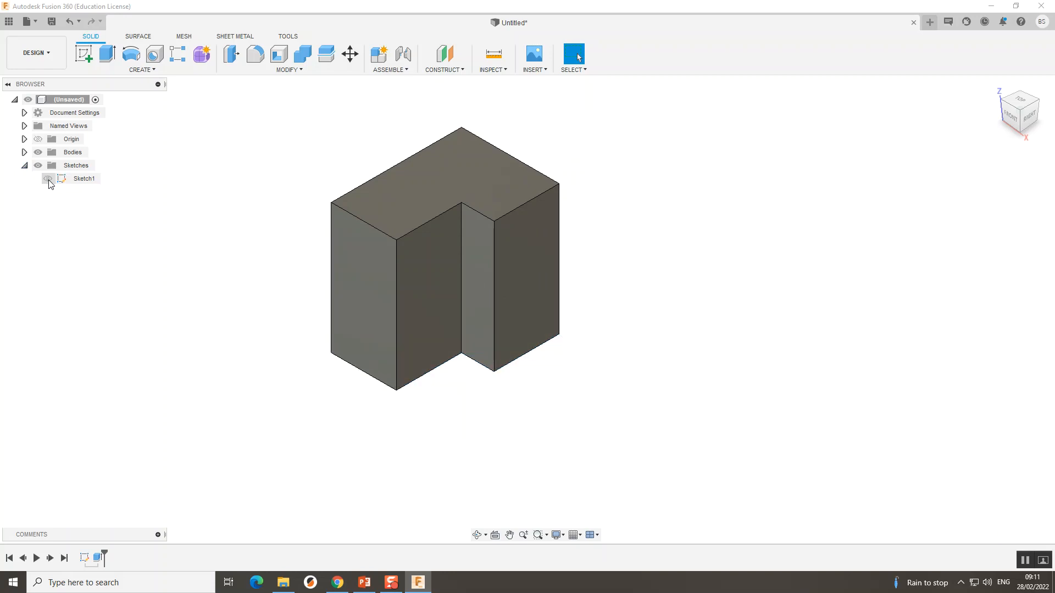
click(48, 180)
click(48, 179)
click(48, 179)
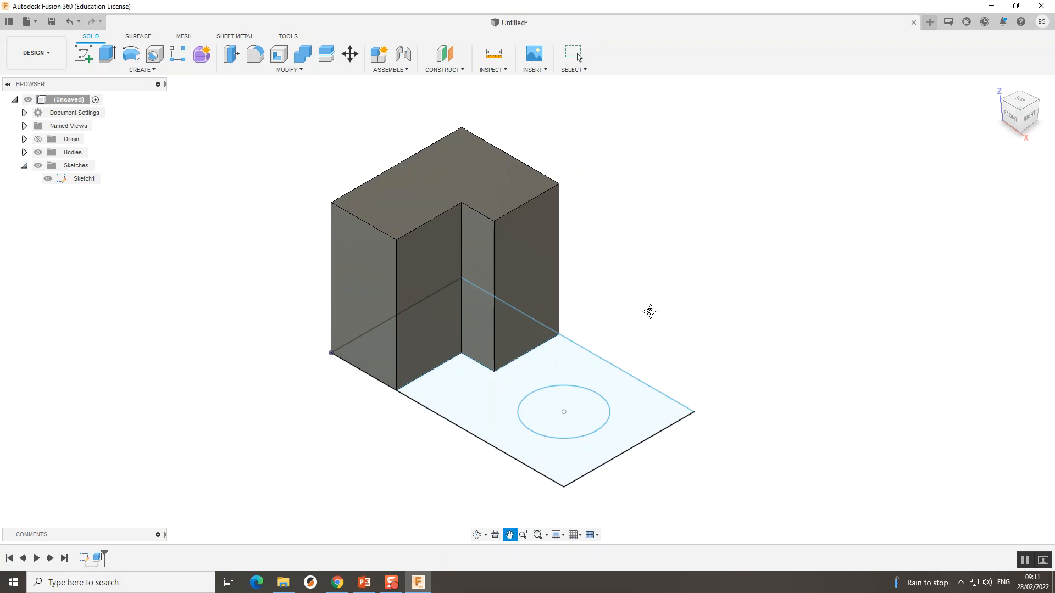
Step: Extrude the profile surrounding the circle upward to half the height of the taller block, leaving the circle as a hole
click(554, 354)
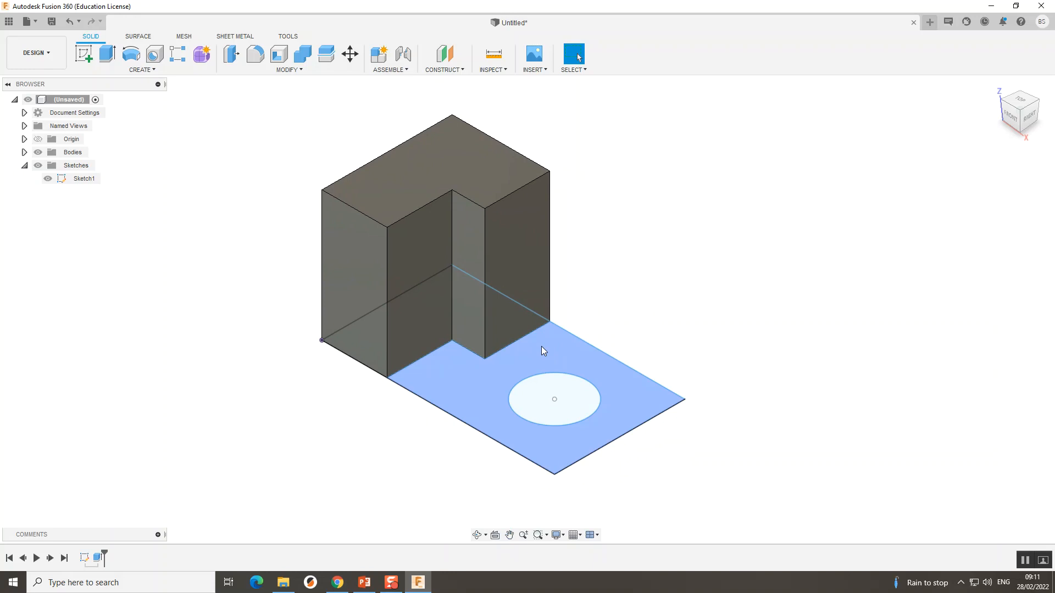
click(542, 350)
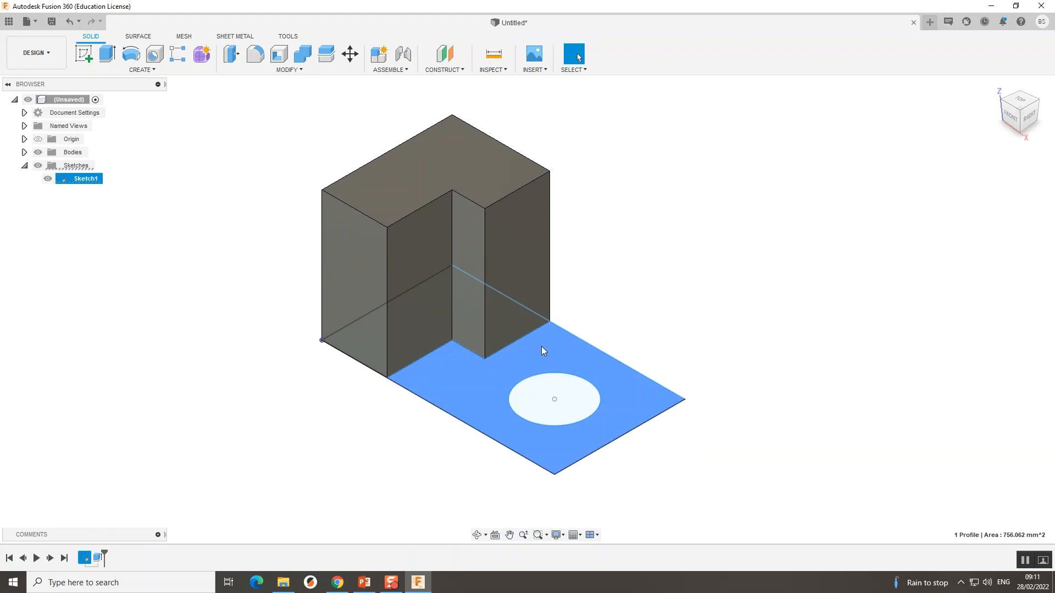
click(104, 53)
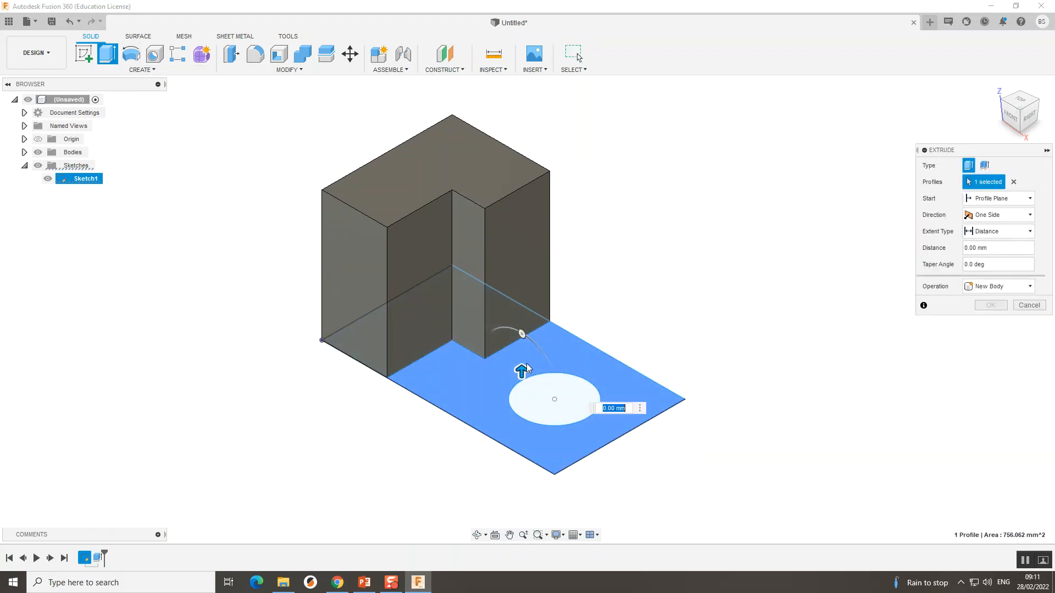
drag(521, 342, 521, 300)
key(Return)
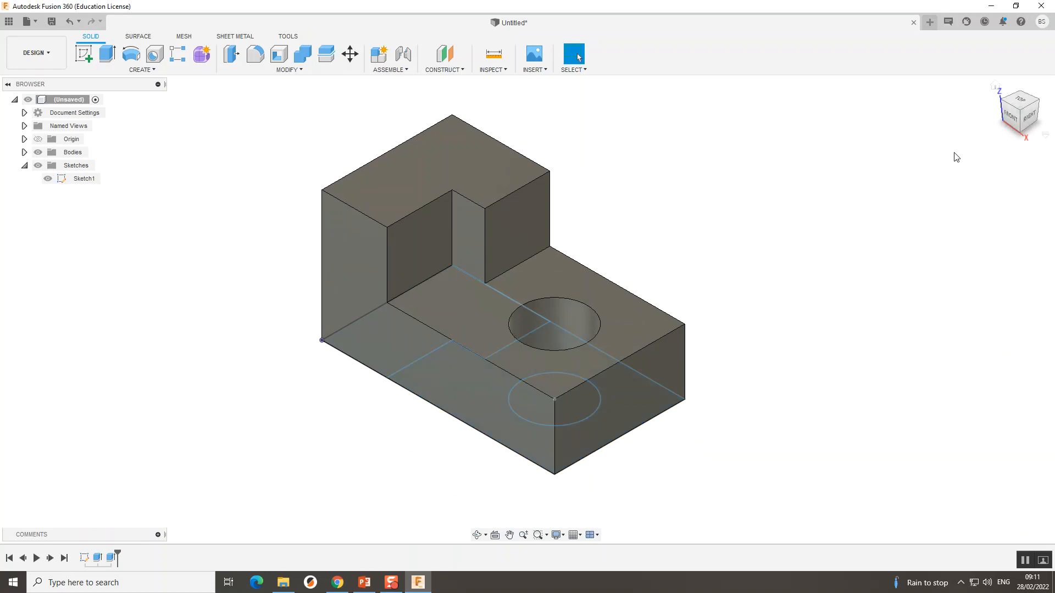
Step: Create a new sketch on the end face of the lower block, viewed from the right
drag(1016, 116, 1025, 114)
mouse_move(593, 307)
shift+middle_down()
mouse_move(489, 335)
mouse_move(417, 308)
mouse_move(401, 247)
shift+middle_up()
mouse_move(1021, 115)
mouse_down()
mouse_move(1021, 132)
mouse_move(1014, 117)
mouse_up()
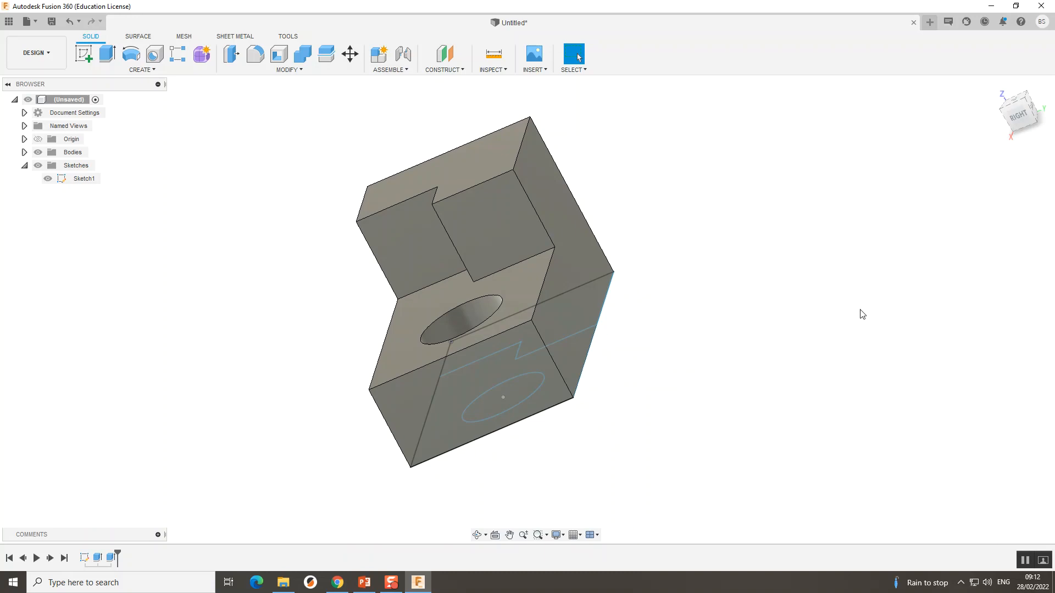
click(1018, 120)
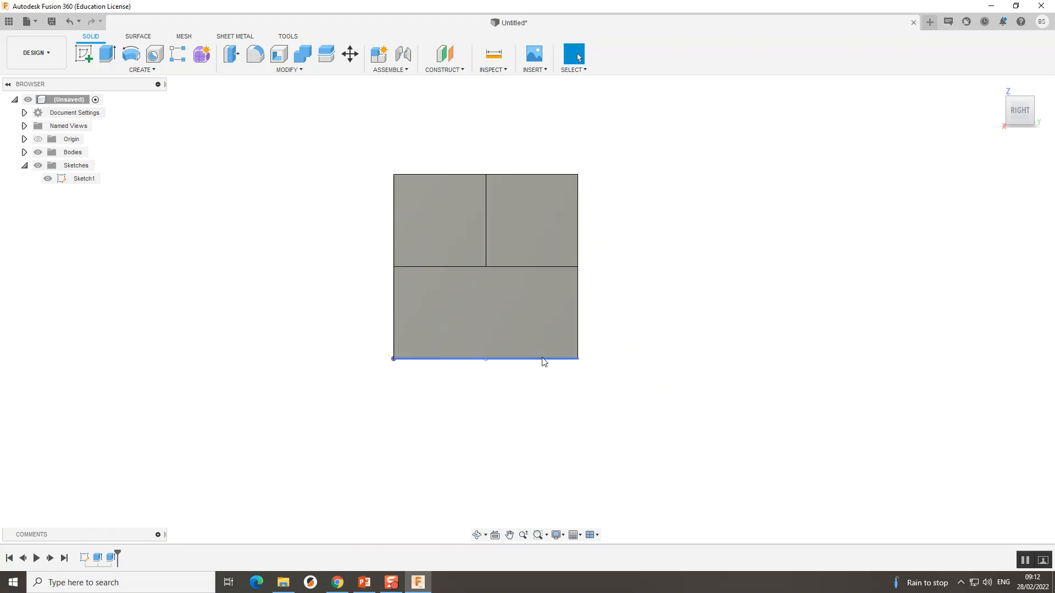
scroll(540, 381, down, 3)
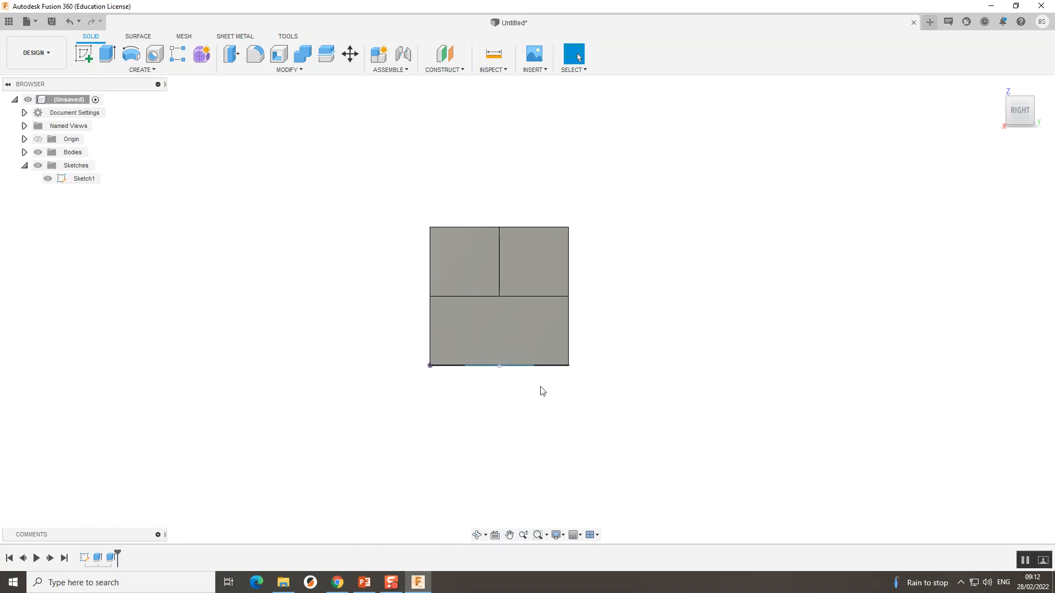
scroll(541, 385, up, 5)
scroll(471, 345, up, 3)
scroll(470, 345, down, 1)
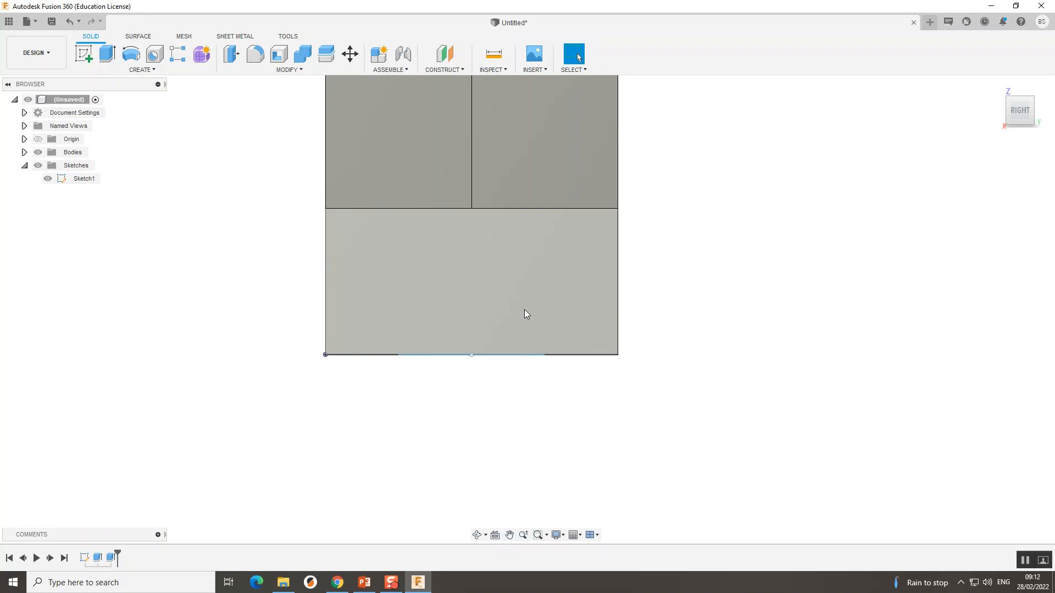
click(85, 58)
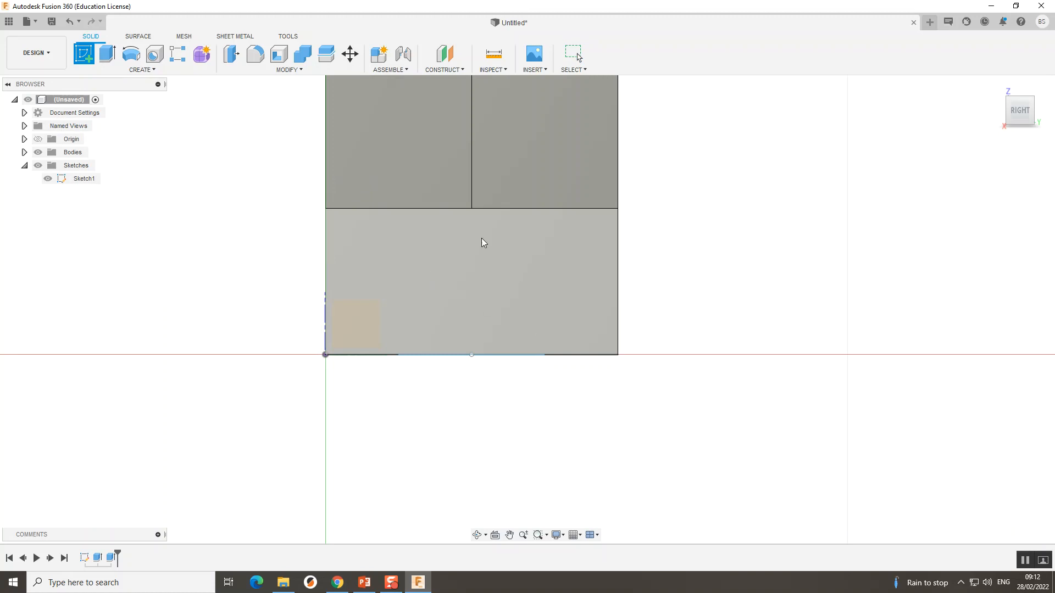
click(552, 289)
Step: Start a center rectangle at the midpoint of the end face's lower edge
click(142, 70)
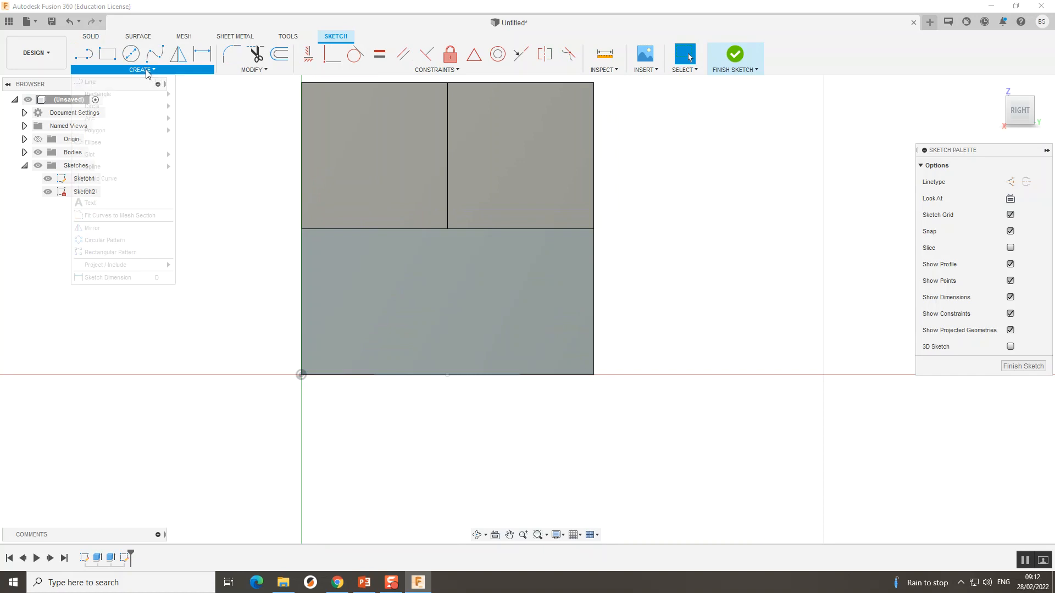
mouse_move(171, 98)
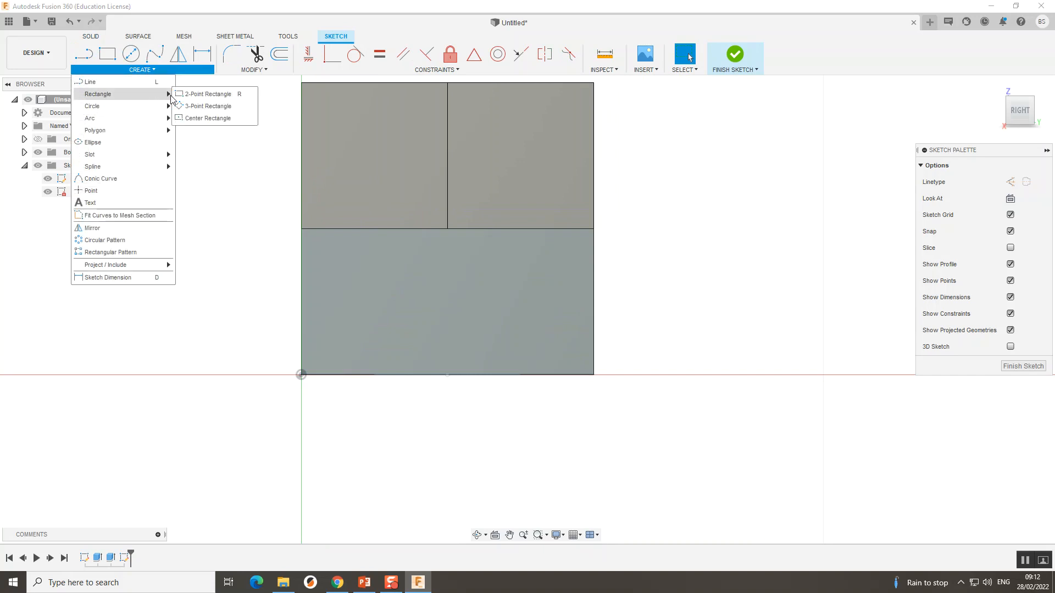
click(193, 120)
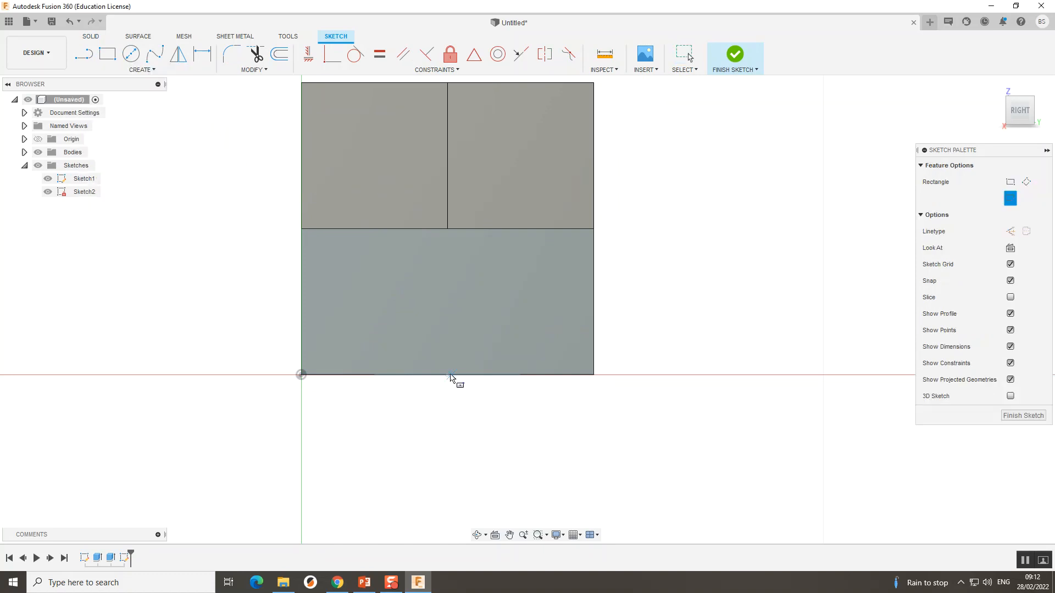
scroll(450, 380, up, 3)
scroll(448, 365, up, 3)
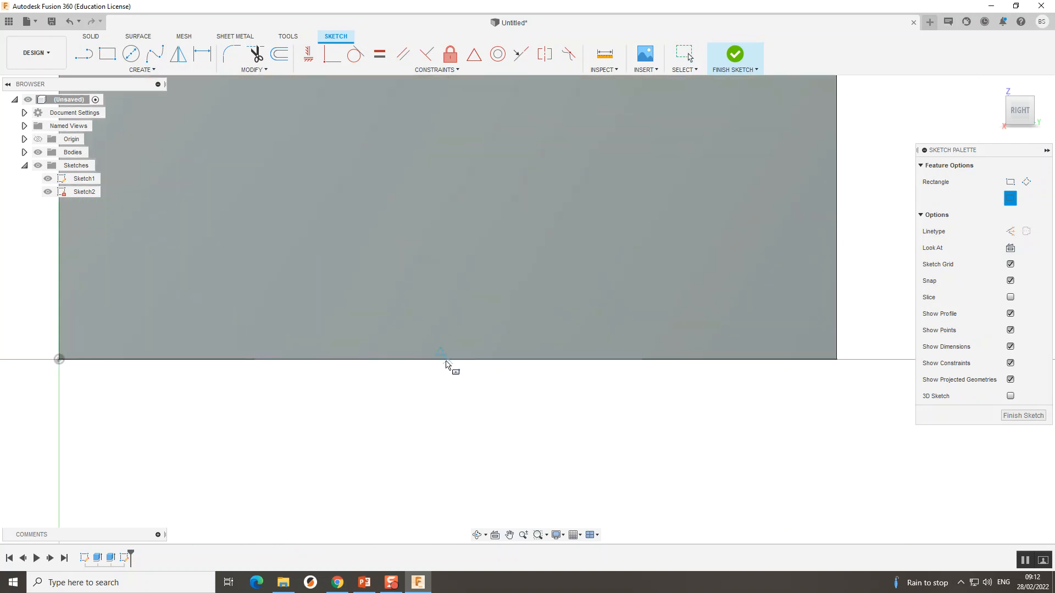
scroll(446, 366, down, 4)
click(446, 362)
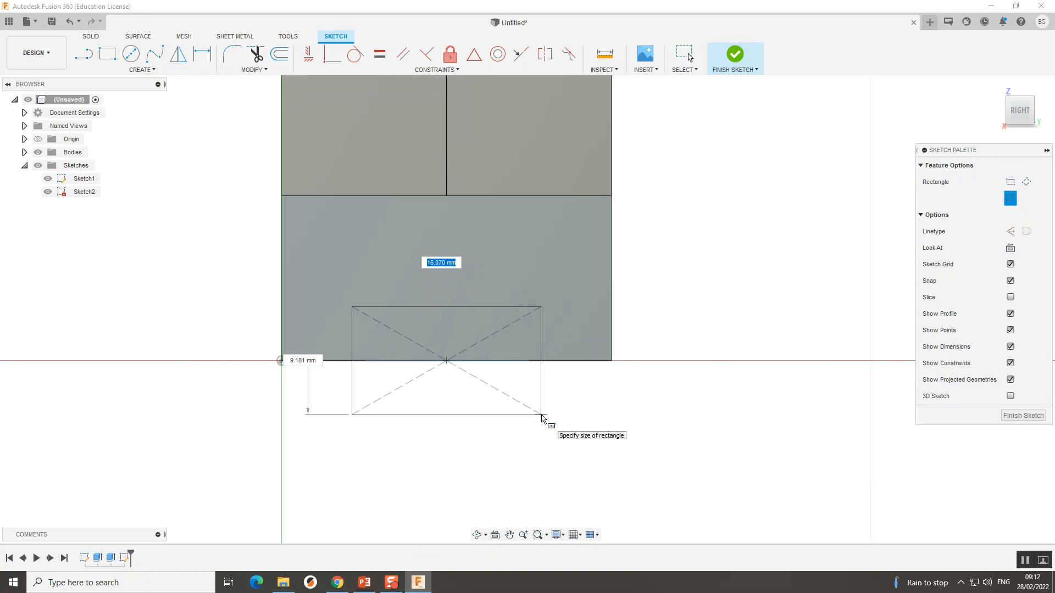
Step: Size the center rectangle 14 mm wide and 14 mm high, and finish the sketch
text(14)
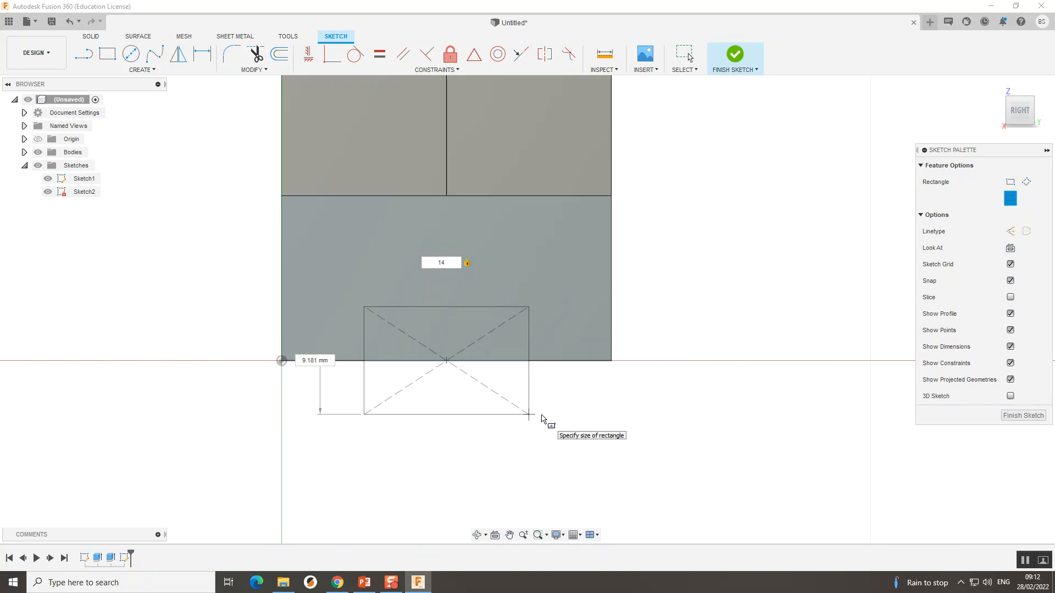
key(Tab)
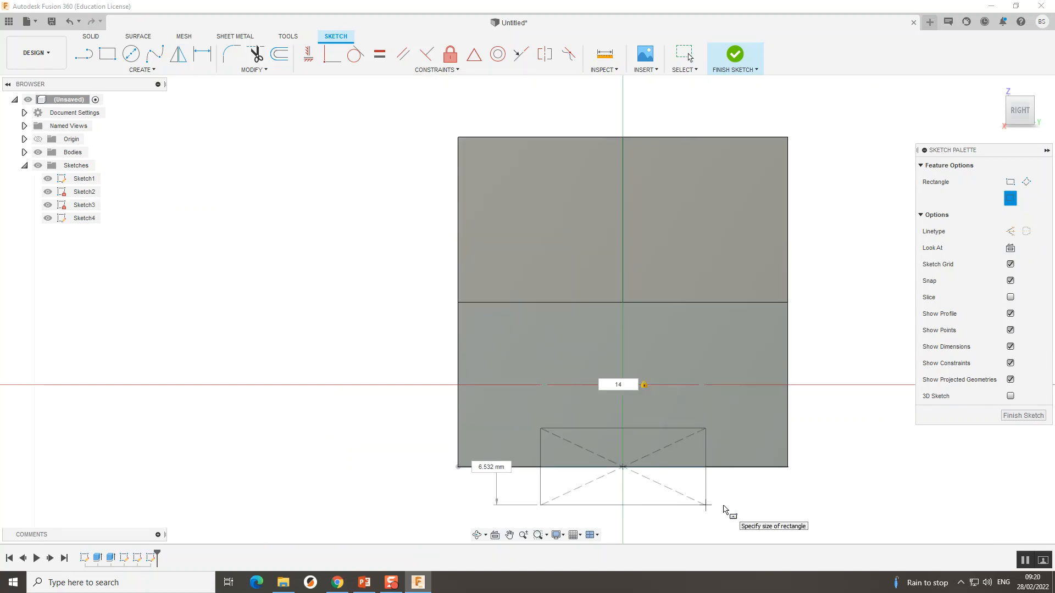
key(Tab)
text(14)
key(Return)
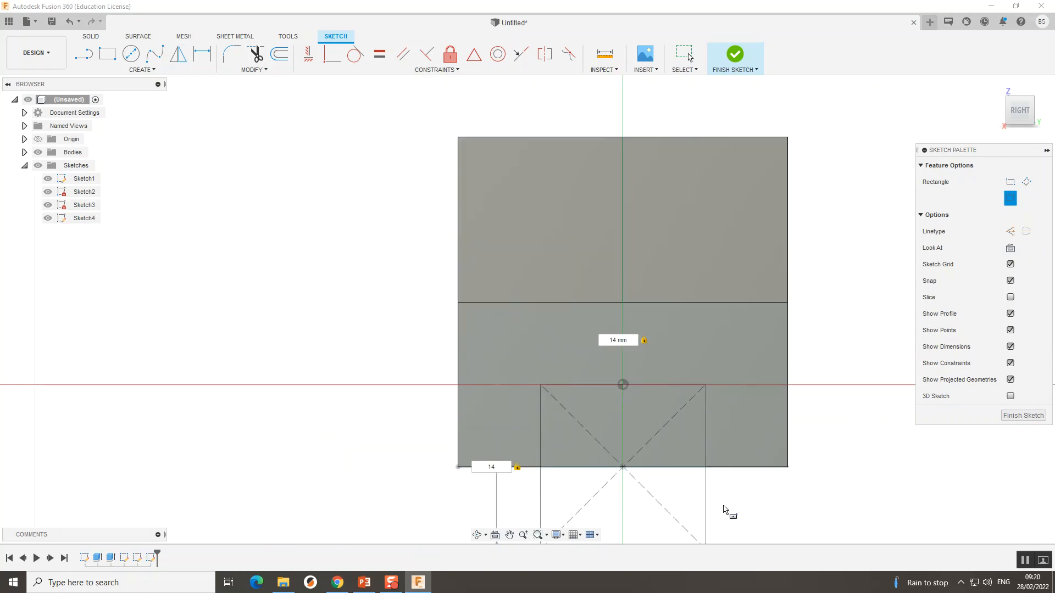
scroll(723, 508, down, 3)
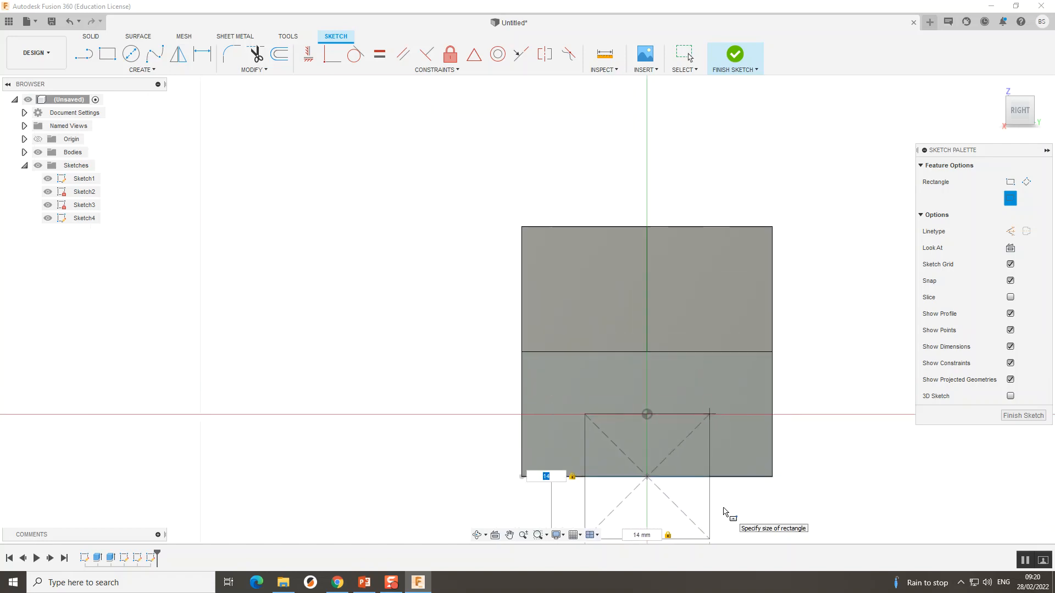
mouse_move(723, 508)
middle_down()
mouse_move(714, 450)
mouse_move(720, 460)
middle_up()
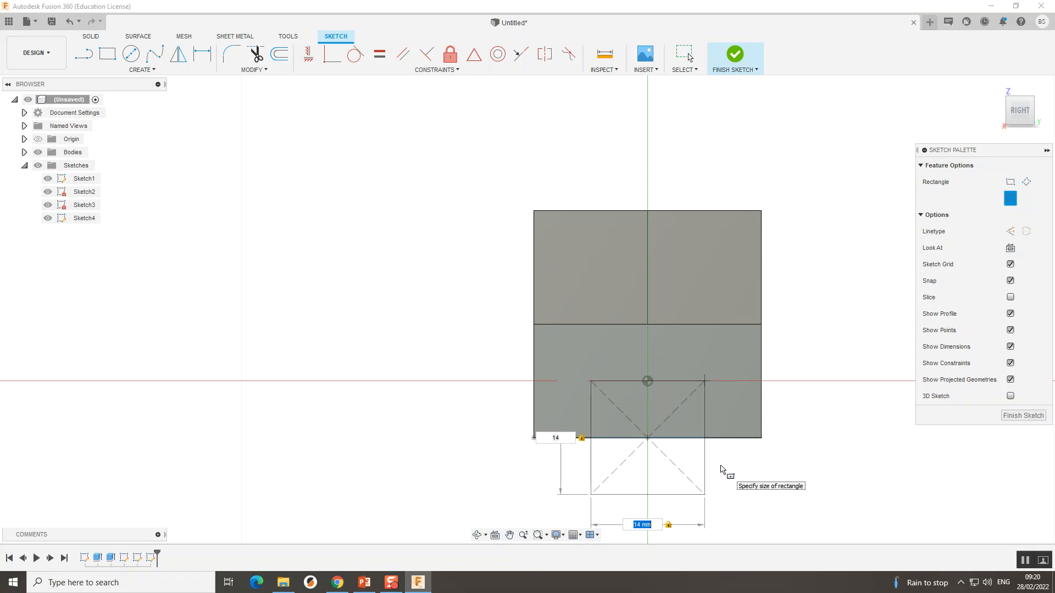
key(Return)
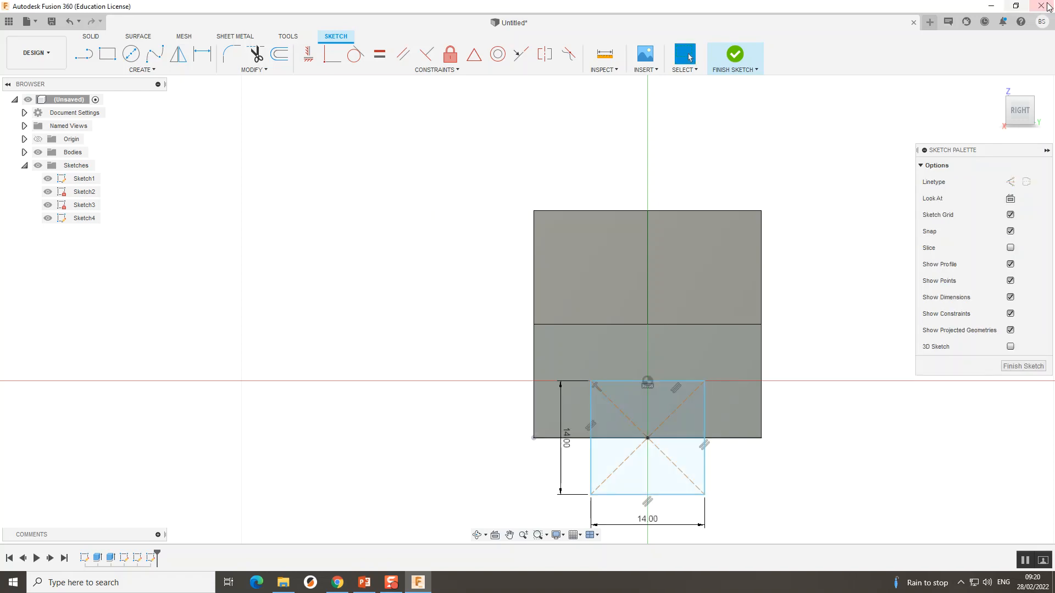
click(736, 55)
Step: Extrude the 14 mm square profile -65 mm back through the whole length of the block as a cut
click(995, 85)
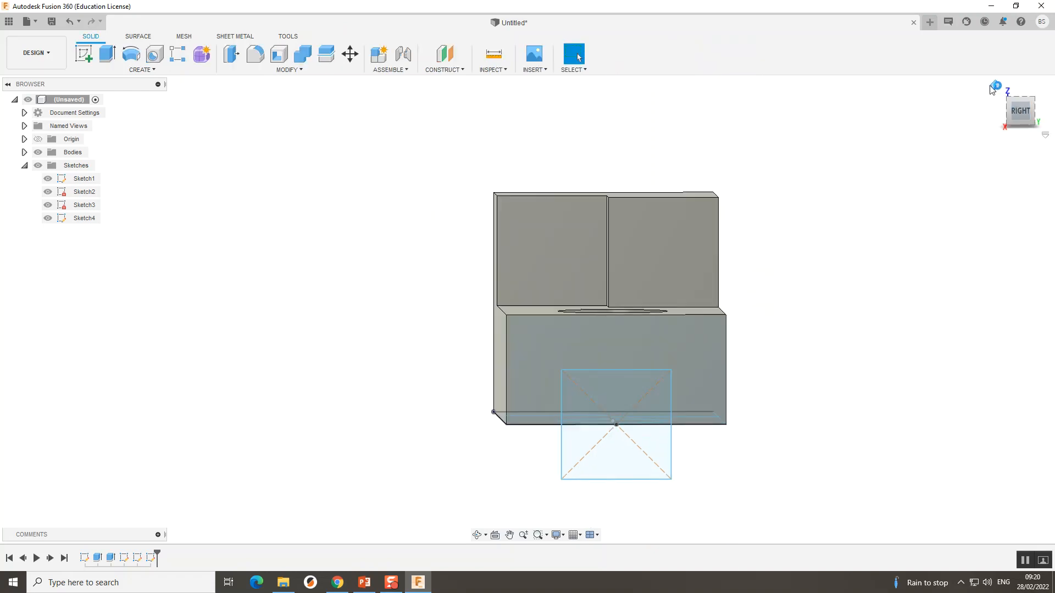
scroll(668, 411, up, 3)
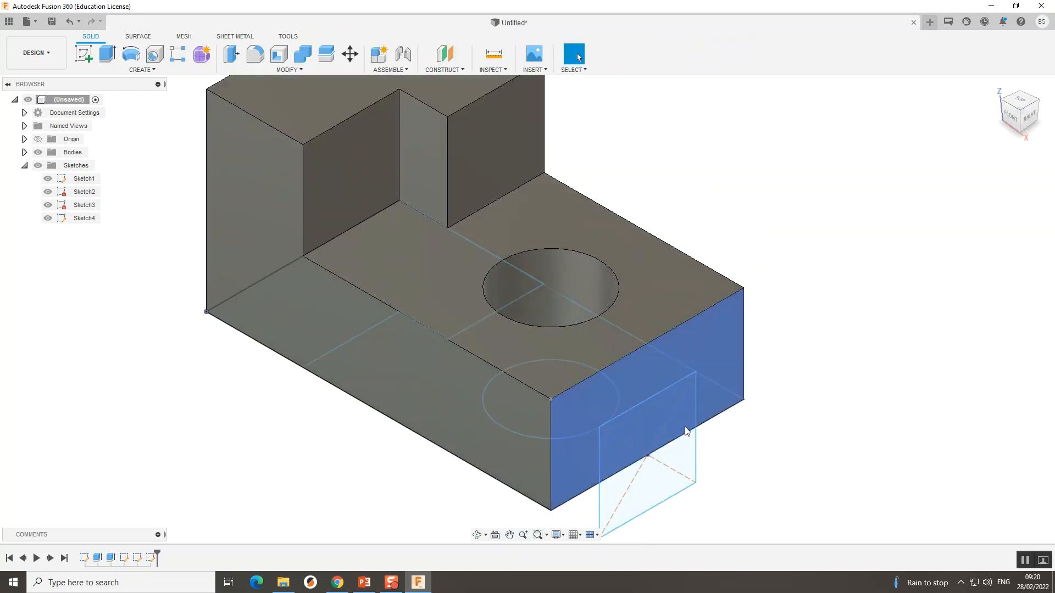
click(686, 467)
scroll(686, 465, down, 1)
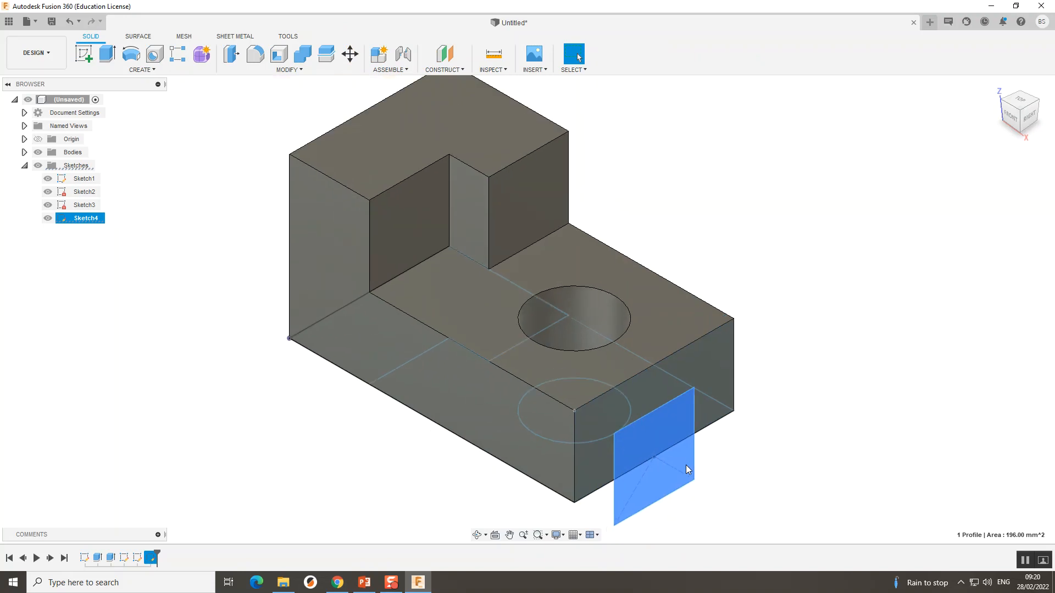
middle_drag(684, 462, 670, 410)
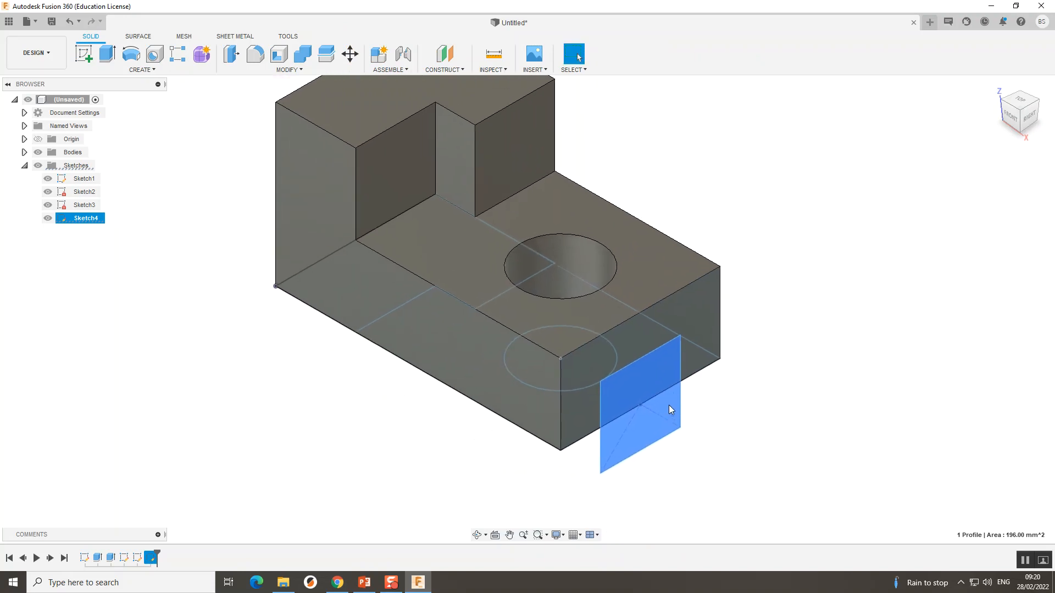
click(108, 55)
drag(647, 410, 284, 170)
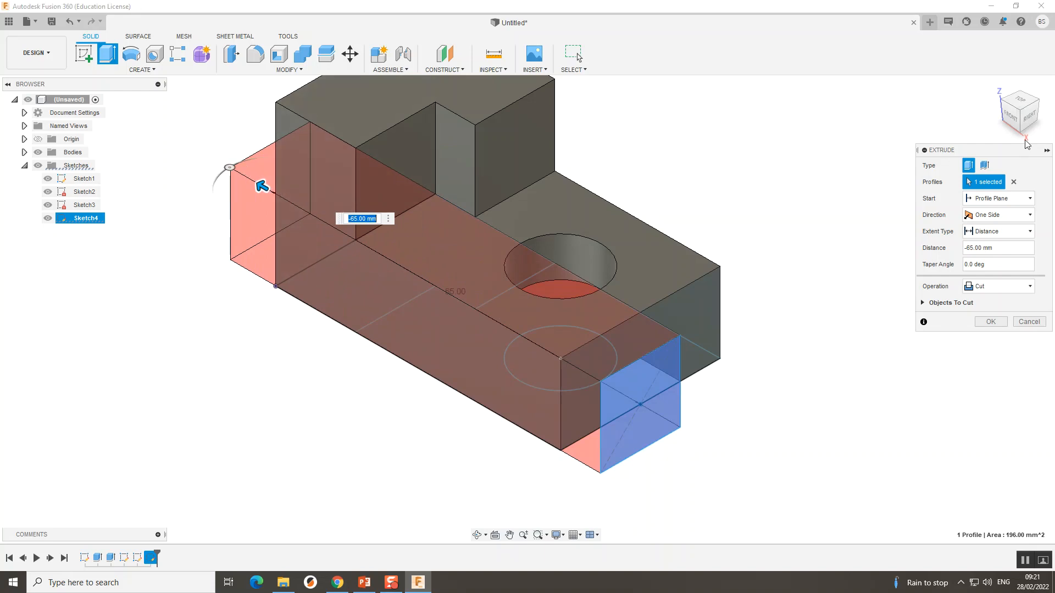
Step: Try the Join and Intersect operations on the square's extrusion, inspecting the preview from other angles
mouse_move(1023, 114)
mouse_down()
mouse_move(981, 88)
mouse_move(961, 85)
mouse_move(955, 101)
mouse_move(962, 122)
mouse_move(992, 134)
mouse_move(1017, 129)
mouse_move(1023, 91)
mouse_up()
click(1006, 285)
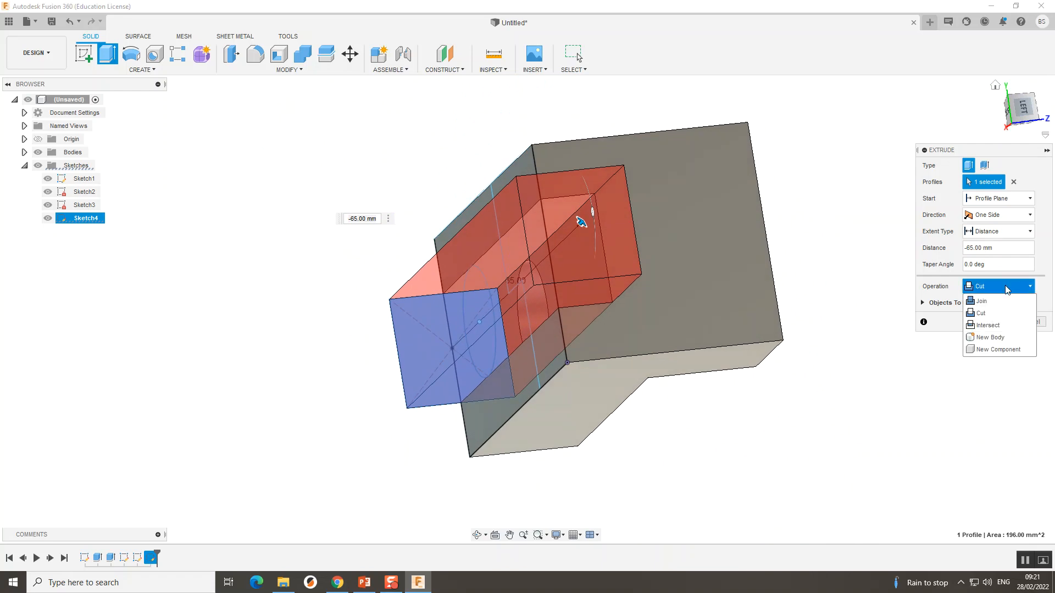
click(981, 301)
mouse_move(1023, 110)
mouse_down()
mouse_move(1014, 116)
mouse_move(1021, 133)
mouse_up()
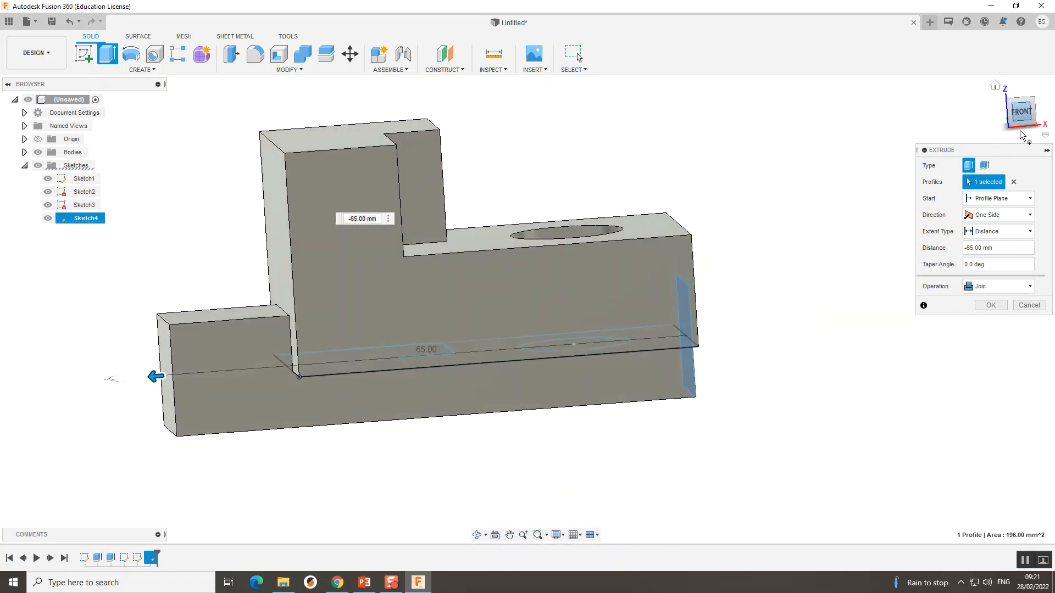
click(1020, 292)
click(989, 325)
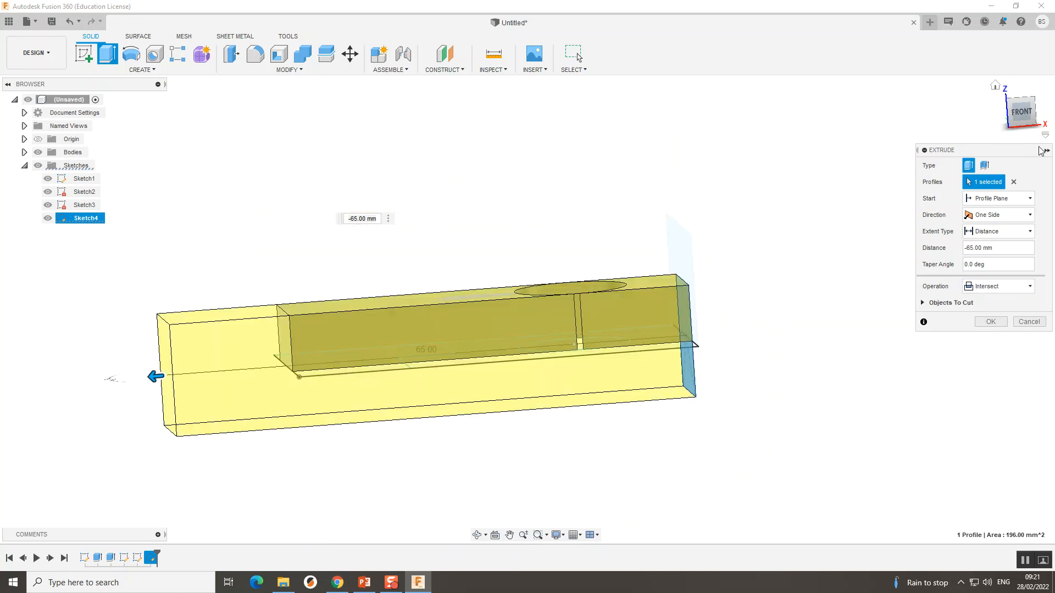
Step: Set the extrusion's operation to Cut and complete the channel along the underside of the block
click(1008, 286)
click(983, 313)
mouse_move(1021, 113)
mouse_down()
mouse_move(1010, 126)
mouse_move(1029, 113)
mouse_move(1014, 107)
mouse_move(1027, 116)
mouse_move(1023, 107)
mouse_move(1014, 117)
mouse_up()
click(990, 322)
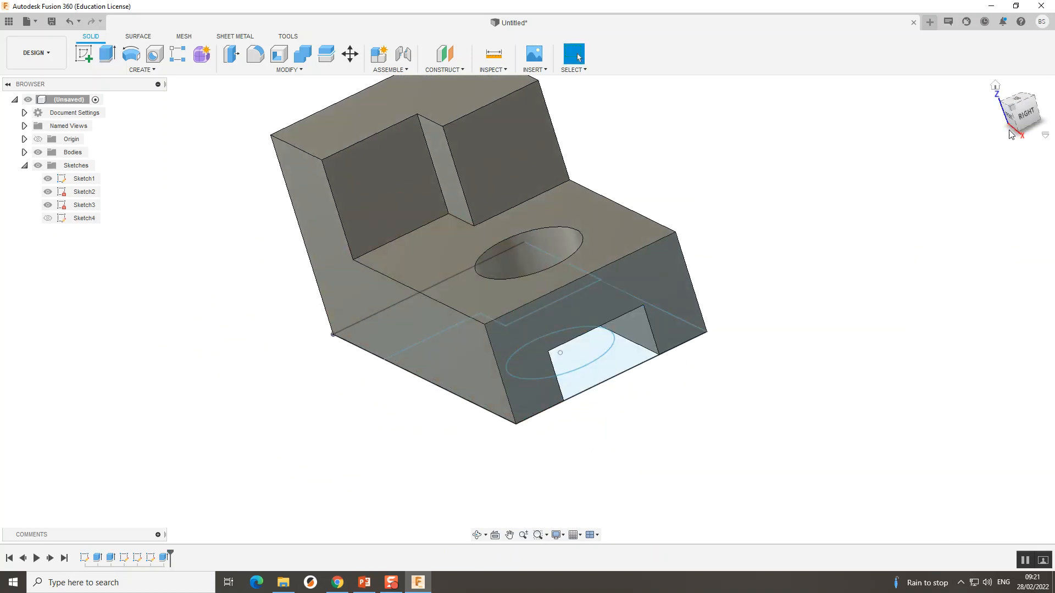
Step: Hide the whole Sketches folder and return the solid block to its home view
click(997, 81)
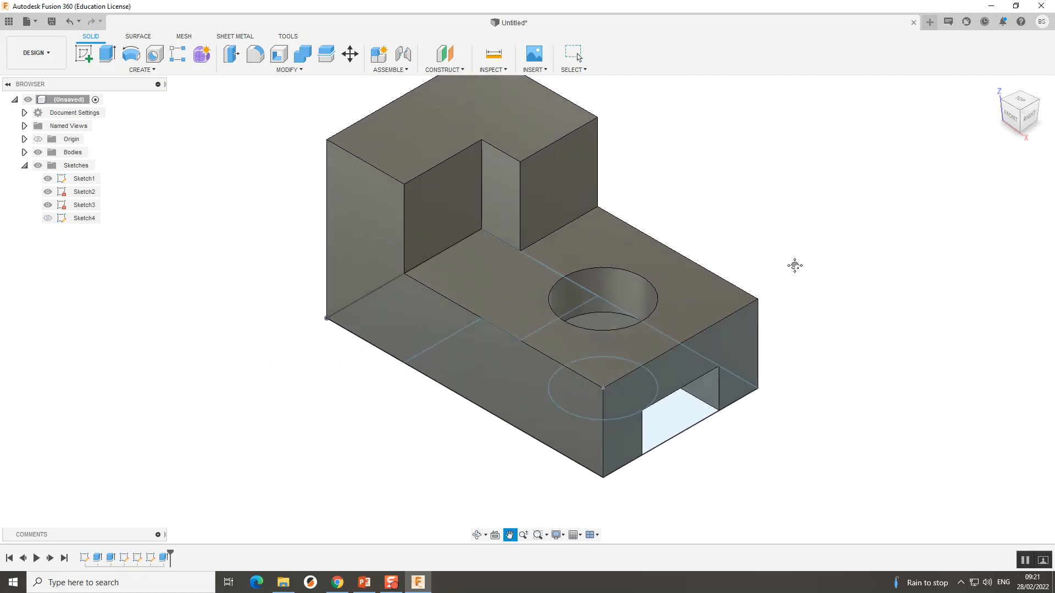
middle_drag(813, 358, 767, 390)
scroll(801, 409, down, 2)
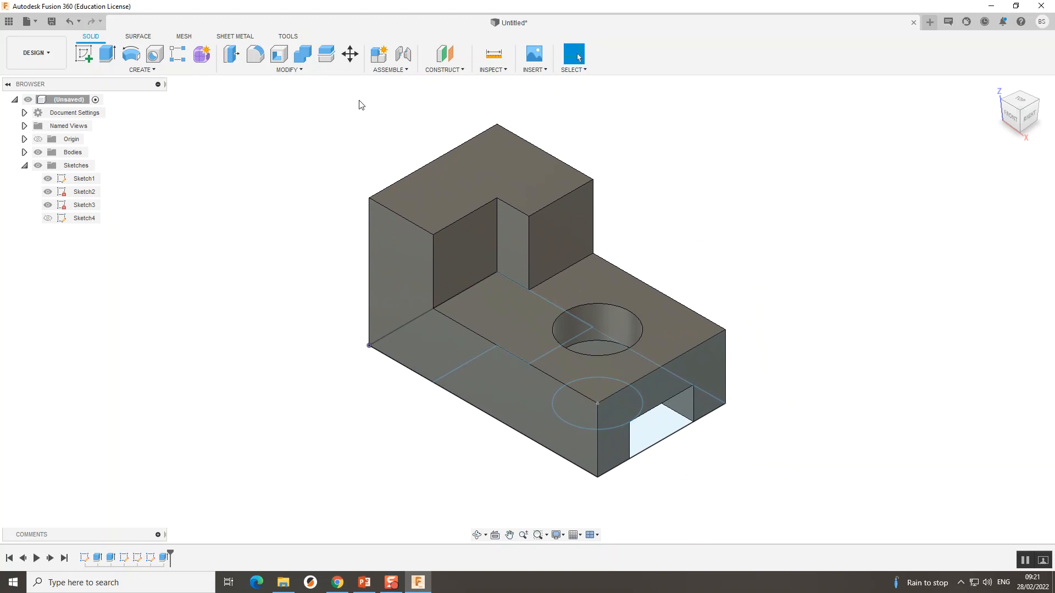
click(38, 166)
mouse_move(1026, 112)
mouse_down()
mouse_move(1010, 112)
mouse_move(983, 88)
mouse_move(890, 94)
mouse_move(895, 140)
mouse_move(989, 170)
mouse_move(986, 269)
mouse_move(945, 253)
mouse_move(994, 99)
mouse_up()
click(995, 86)
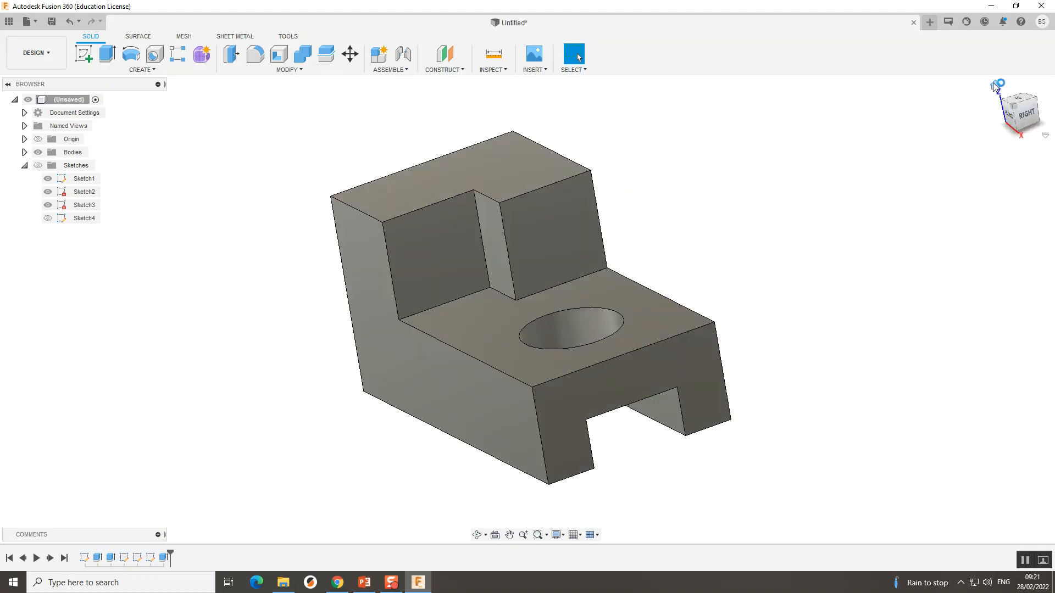
scroll(860, 160, down, 1)
middle_drag(860, 160, 839, 149)
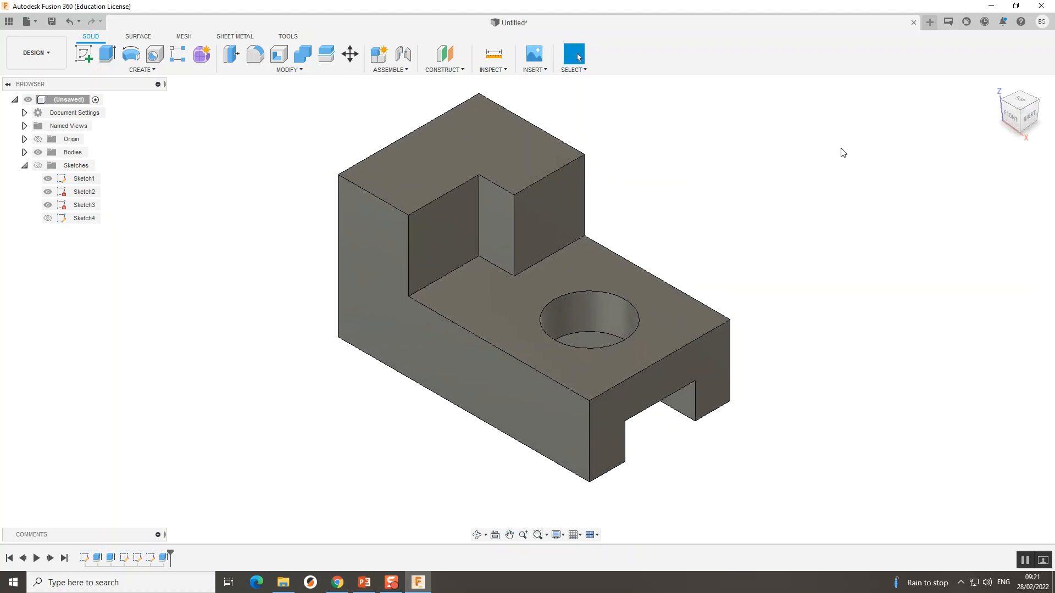
Step: Switch to the Render workspace and apply the Paint - Enamel Glossy (Blue) appearance to the body
click(55, 52)
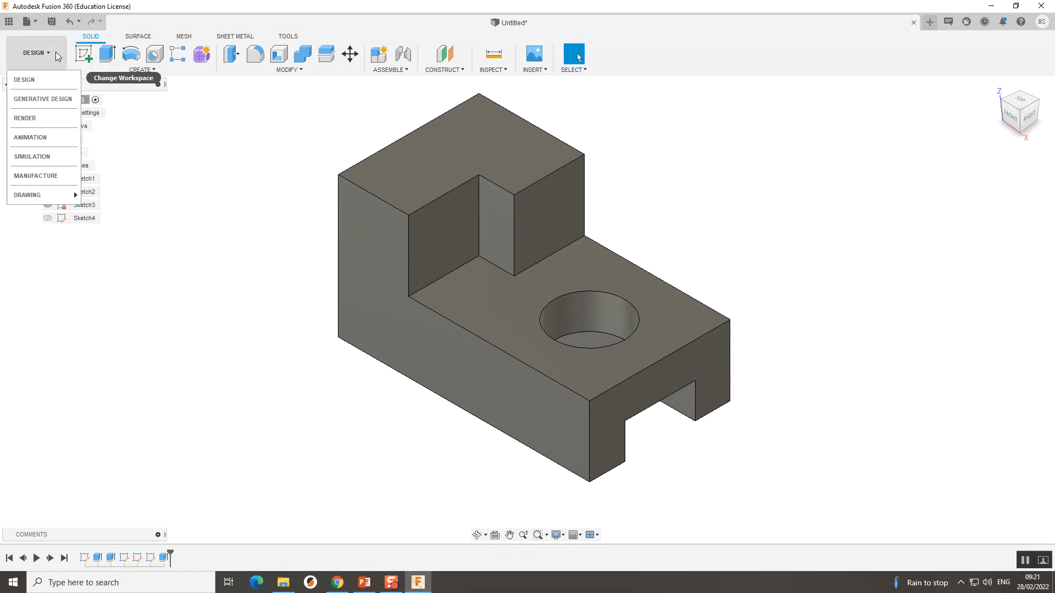
click(47, 114)
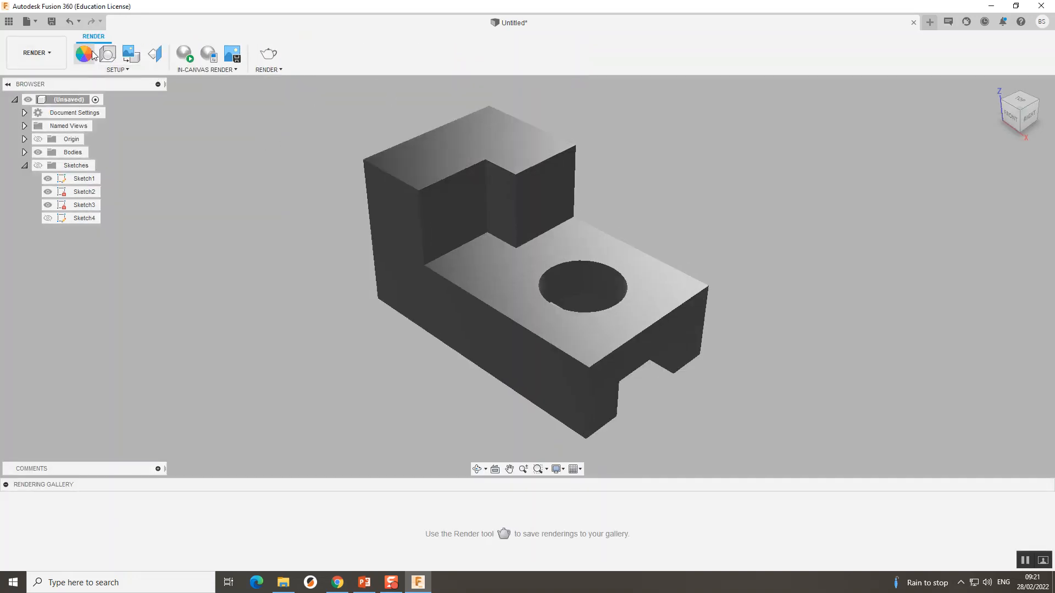
click(88, 56)
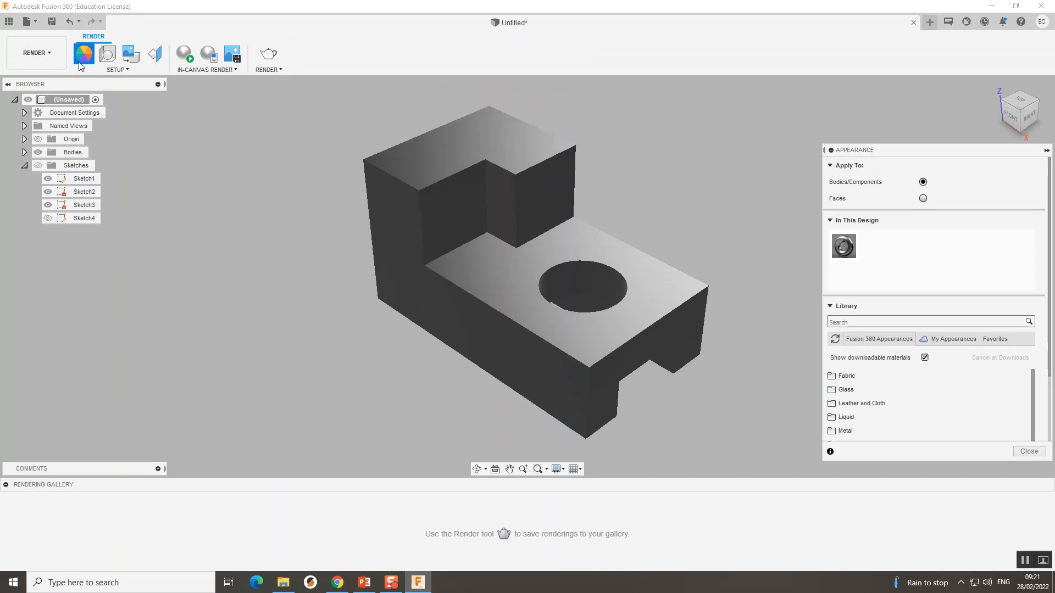
scroll(874, 393, down, 2)
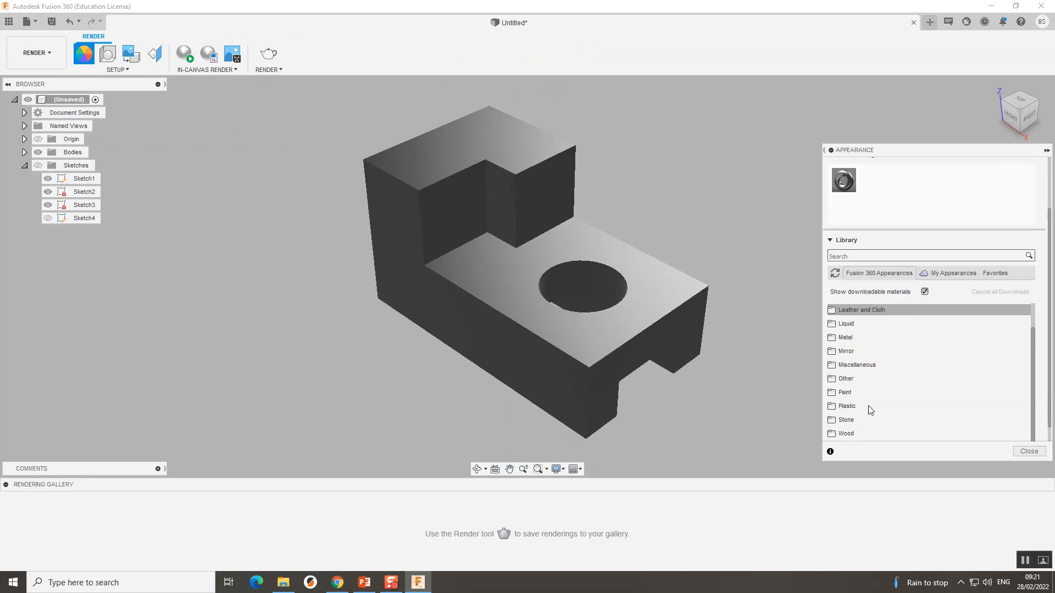
click(855, 391)
click(856, 406)
scroll(874, 385, down, 3)
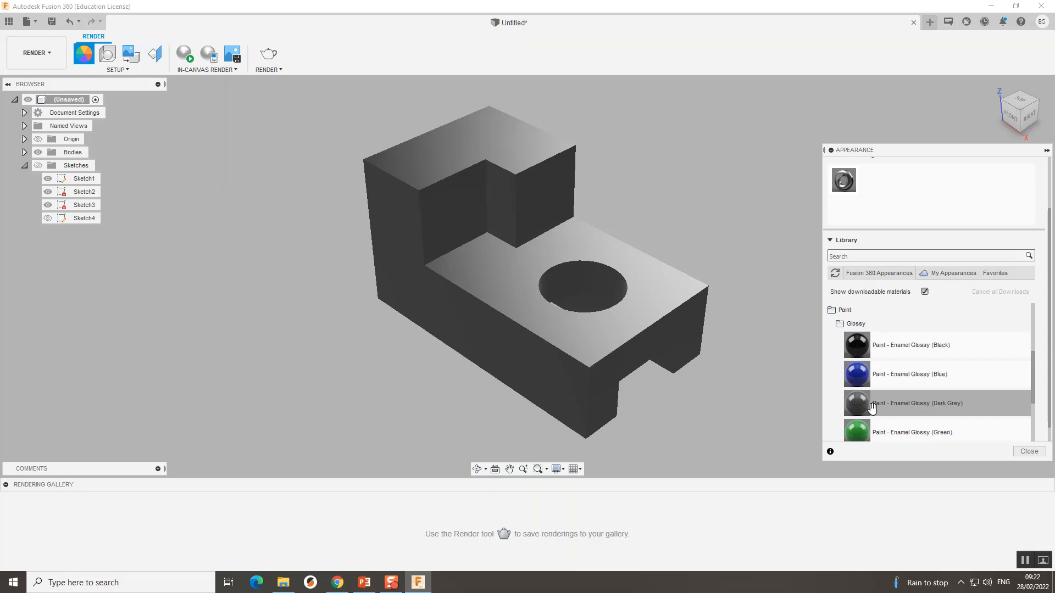
drag(895, 374, 631, 312)
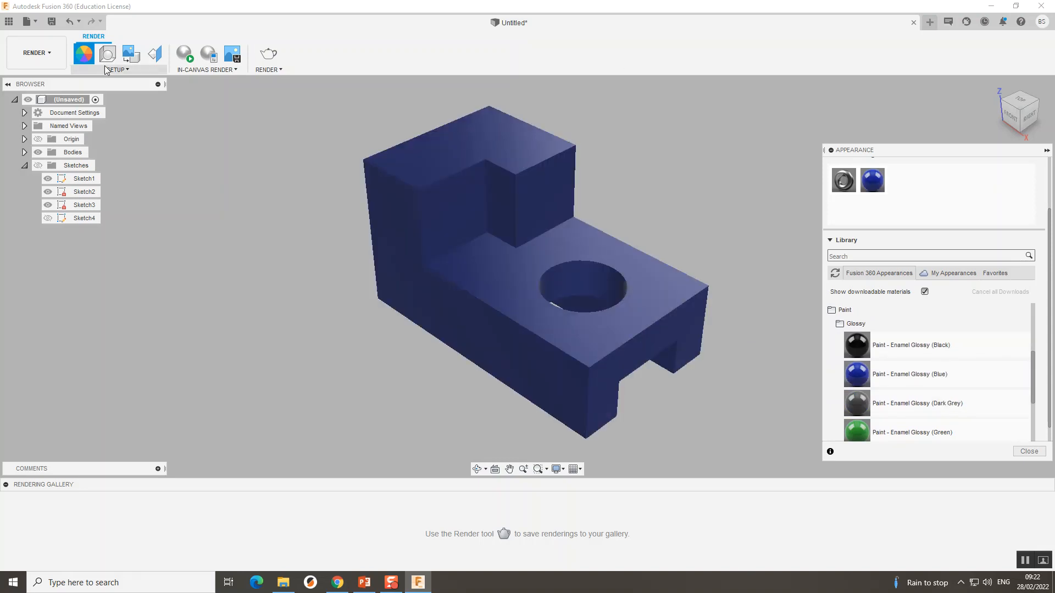
Step: Start an in-canvas render with its quality set to Infinite and collapse the appearance settings
click(190, 59)
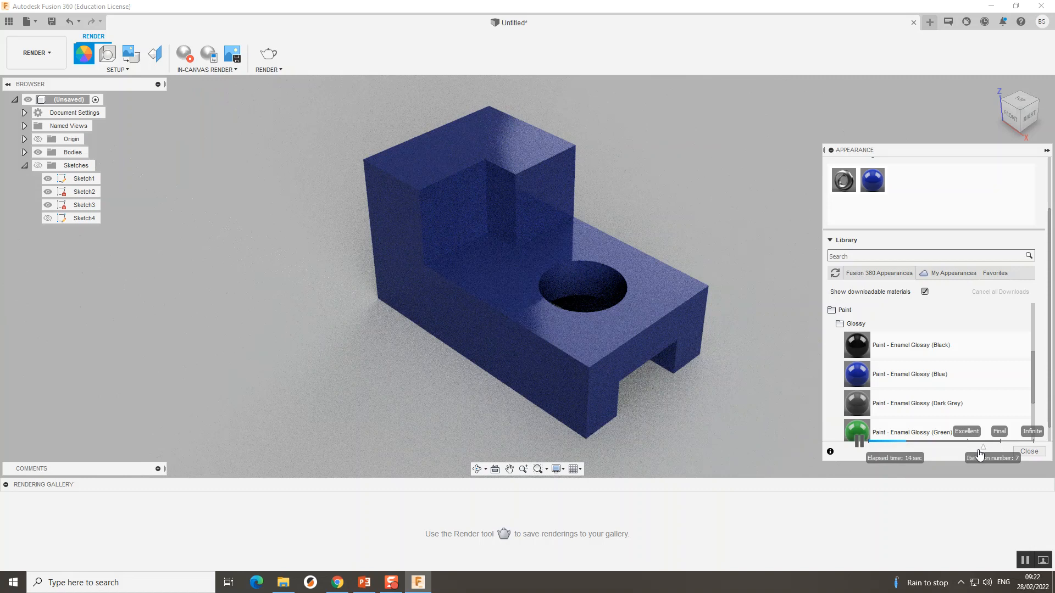
drag(974, 448, 1035, 450)
click(1047, 151)
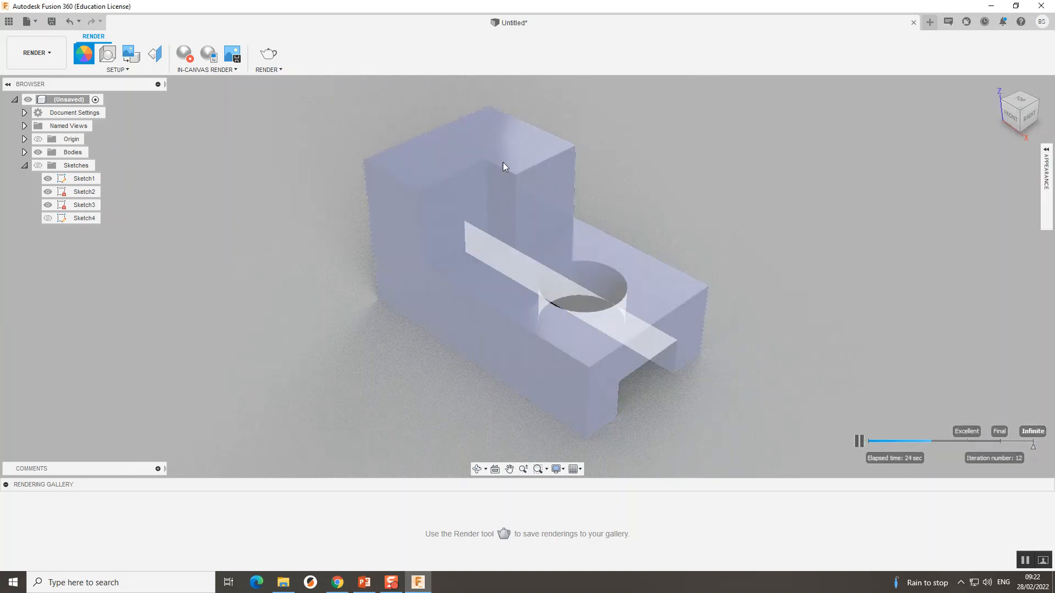